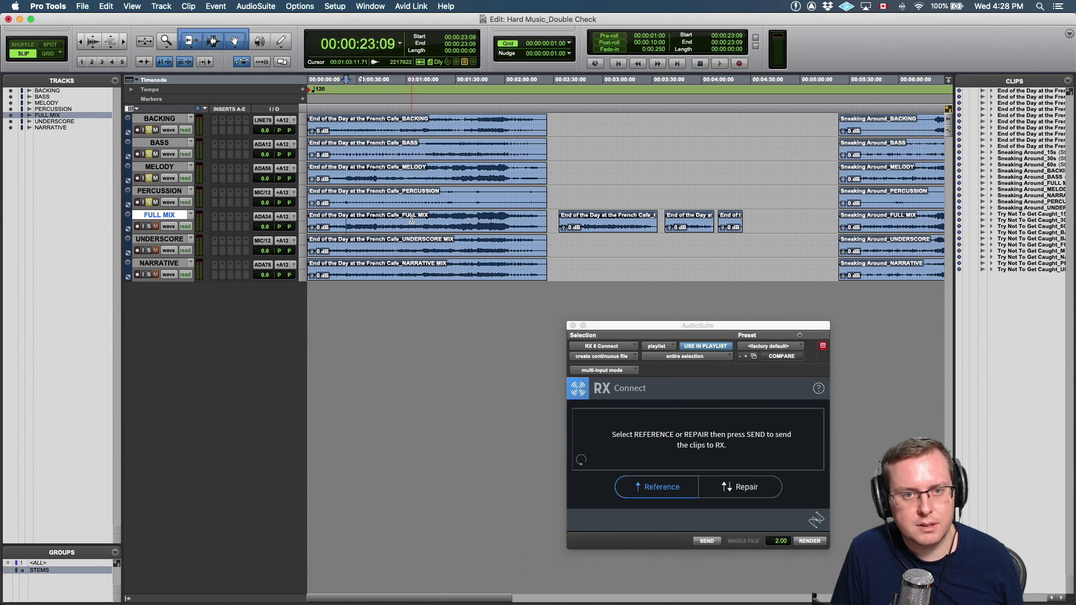
pyautogui.press('super+Tab')
pyautogui.press('Escape')
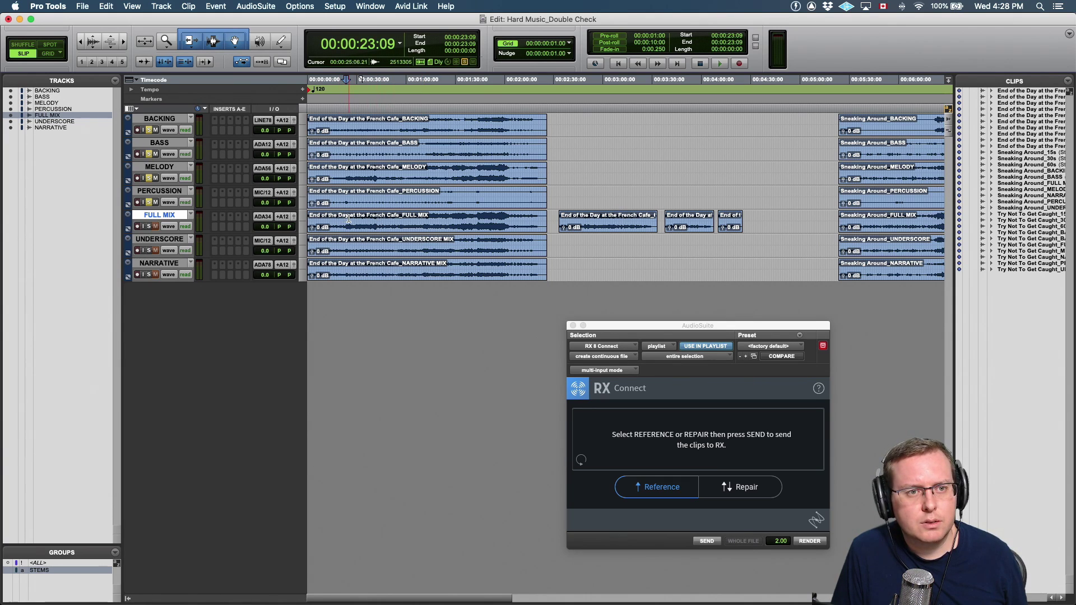
# Step: Highlight the first song's four stem tracks together, followed by FULL MIX, UNDERSCORE and NARRATIVE one at a time
pyautogui.moveTo(588, 125); pyautogui.dragTo(438, 169)
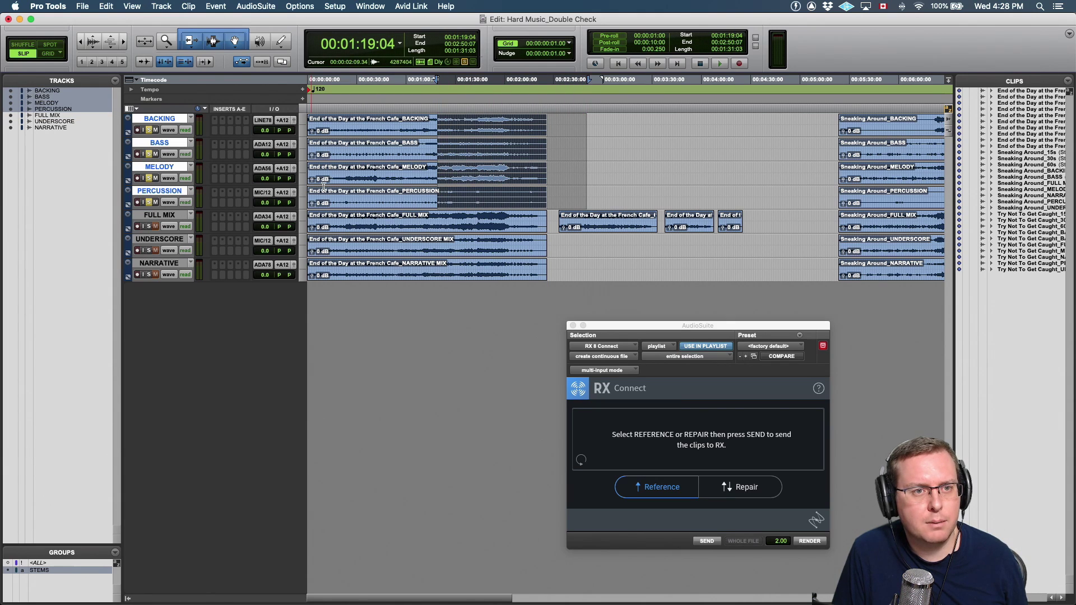
pyautogui.click(357, 221)
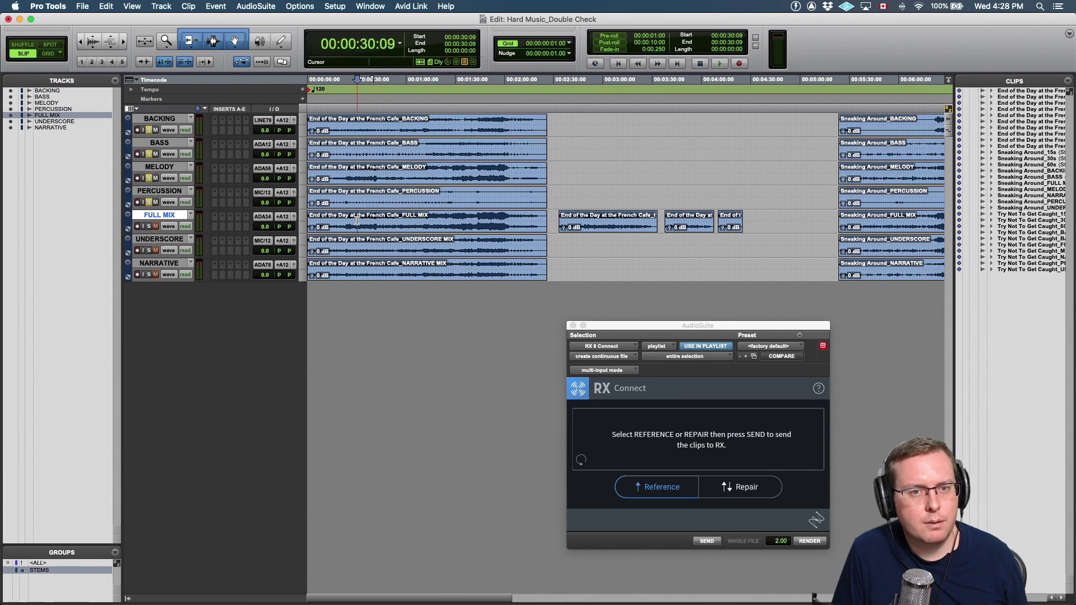
pyautogui.press(';')
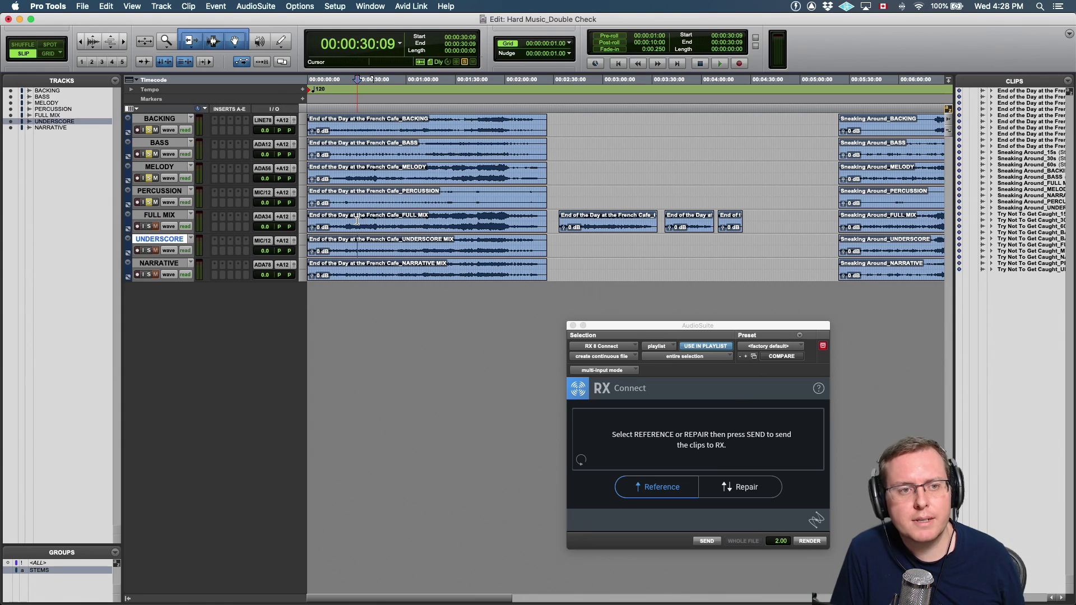
pyautogui.press(';')
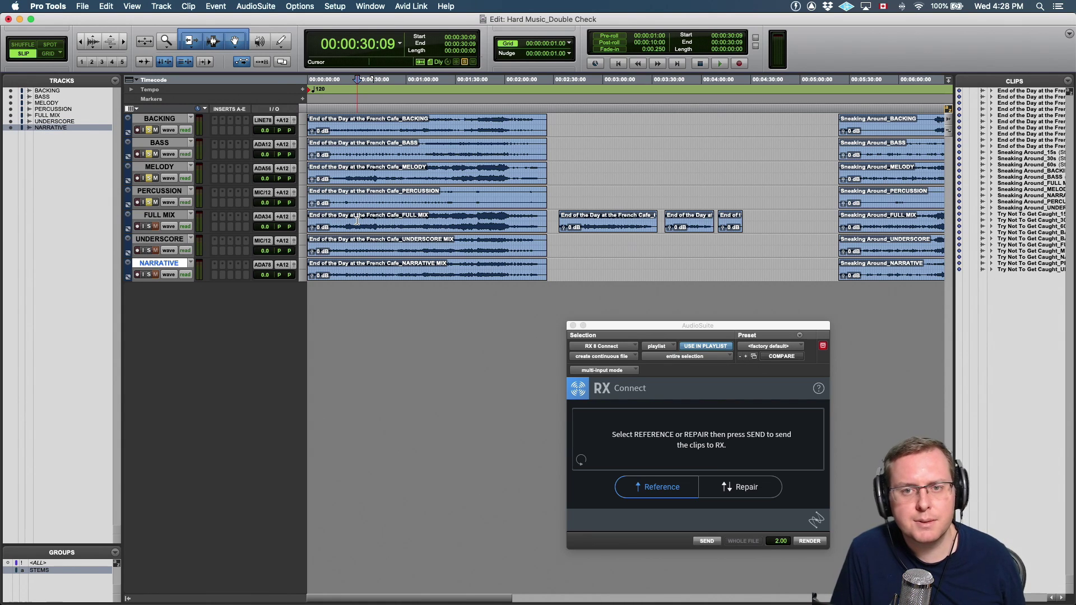
# Step: Select the first song's 60-, 30- and 15-second FULL MIX clips one after another
pyautogui.hscroll(5, 367, 219)
pyautogui.click(473, 224)
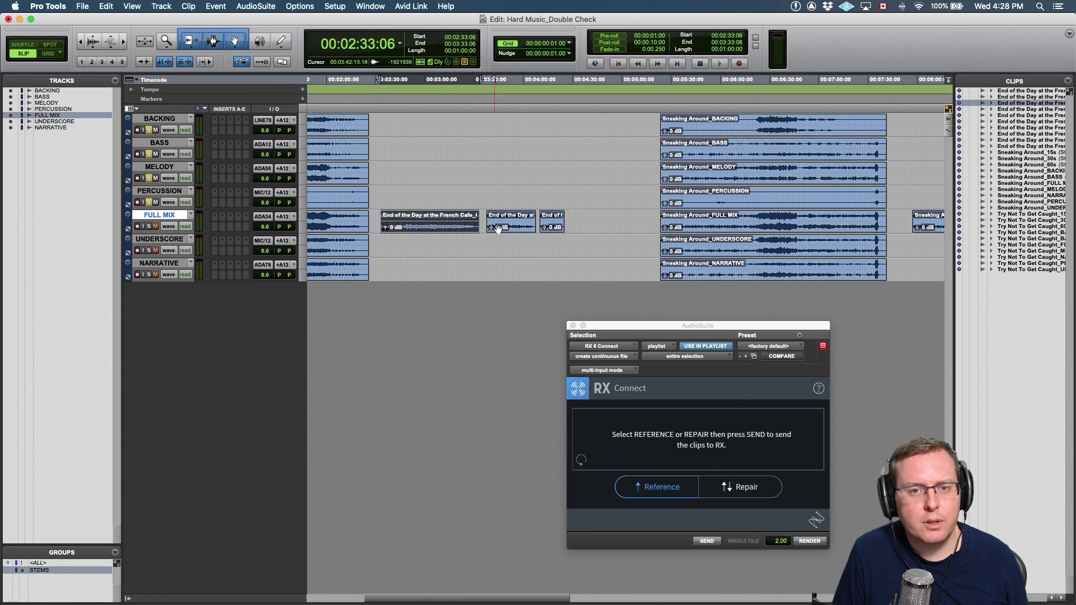
pyautogui.click(498, 229)
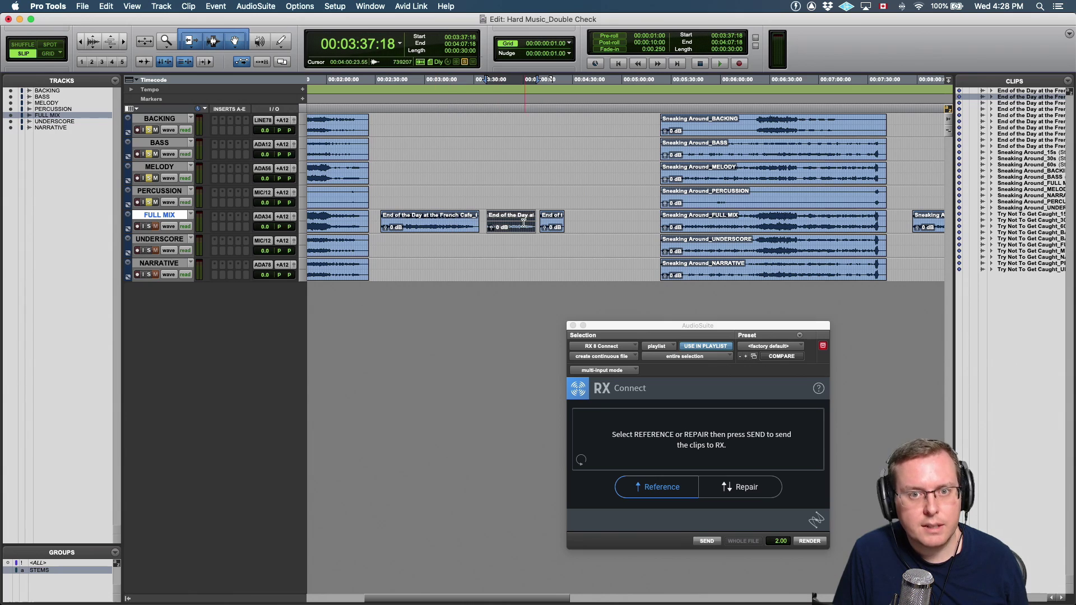
pyautogui.click(556, 233)
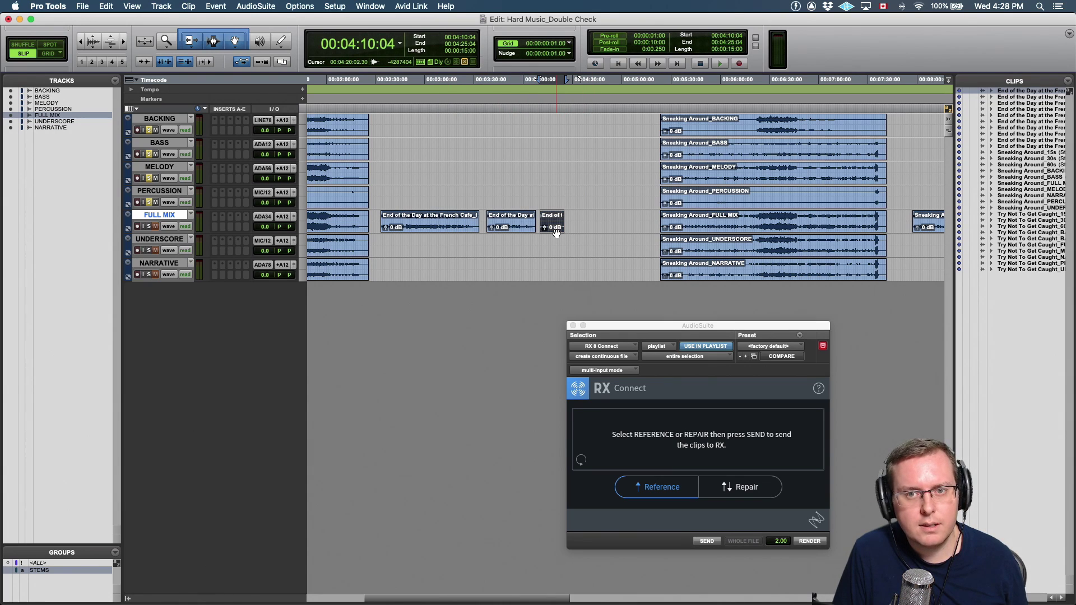
# Step: Look over all three songs in the session and place the cursor in the first song's FULL MIX at 00:00:32:18
pyautogui.press('super+[')
pyautogui.press('super+[')
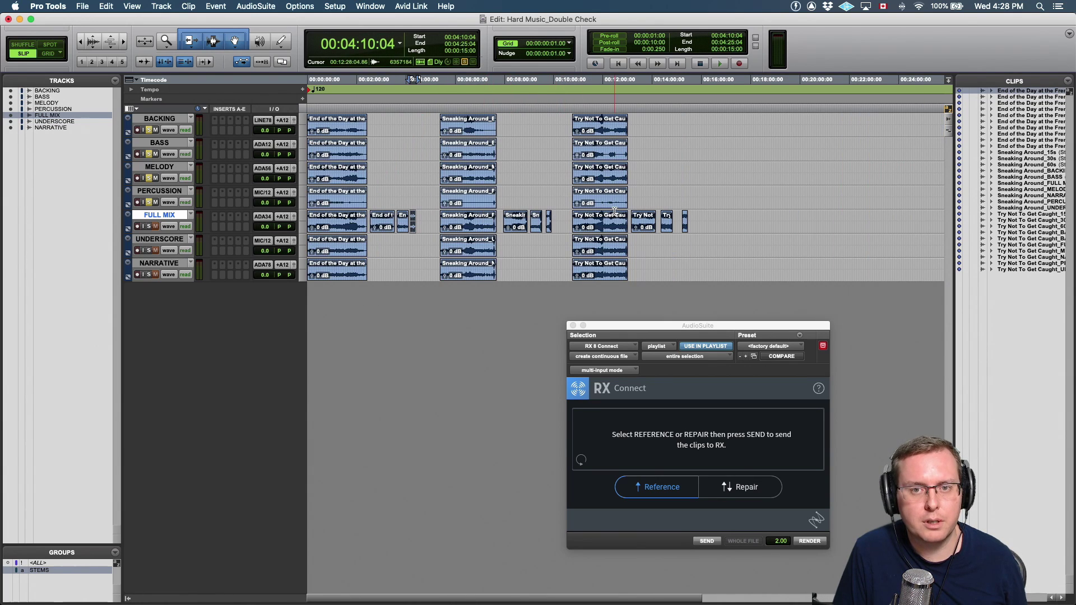
pyautogui.click(320, 217)
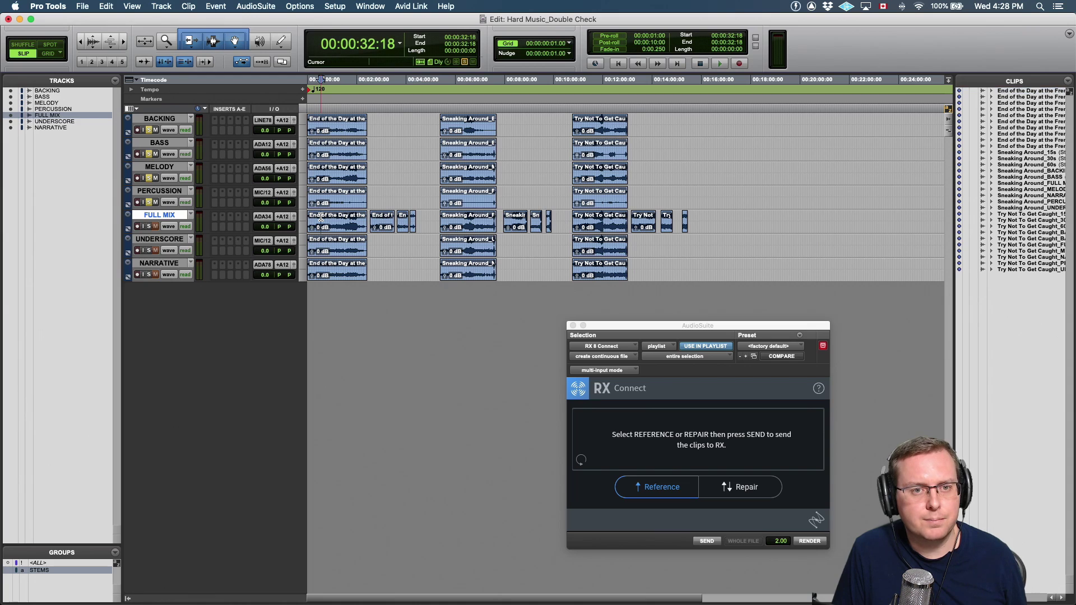
pyautogui.press('super+]')
pyautogui.press('super+]')
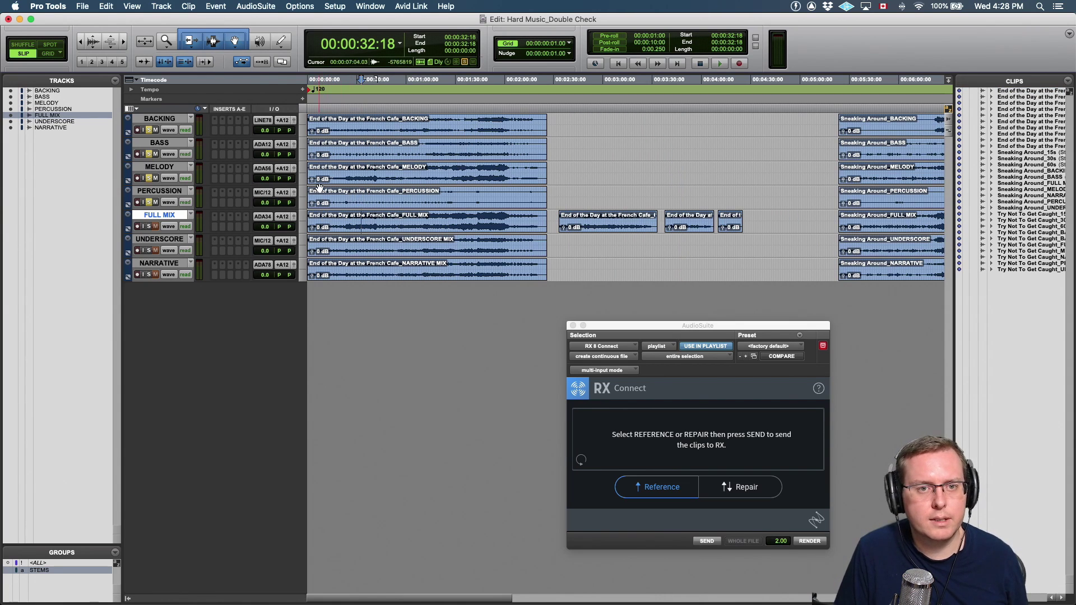
# Step: Play the first song's four soloed stem tracks from 00:00:22:06
pyautogui.click(336, 200)
pyautogui.press('super+]')
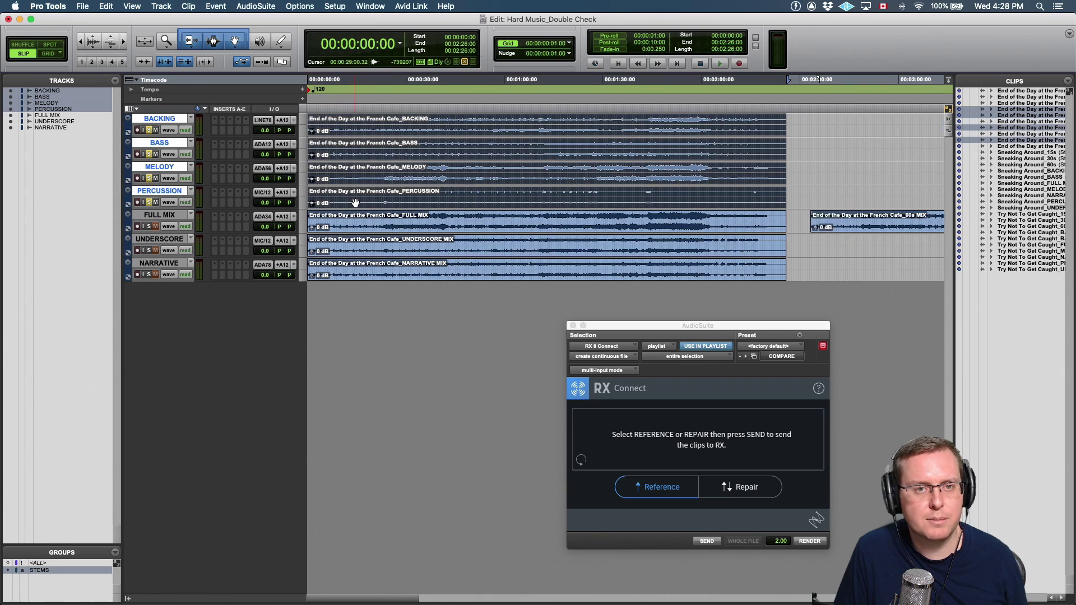
pyautogui.press('super+]')
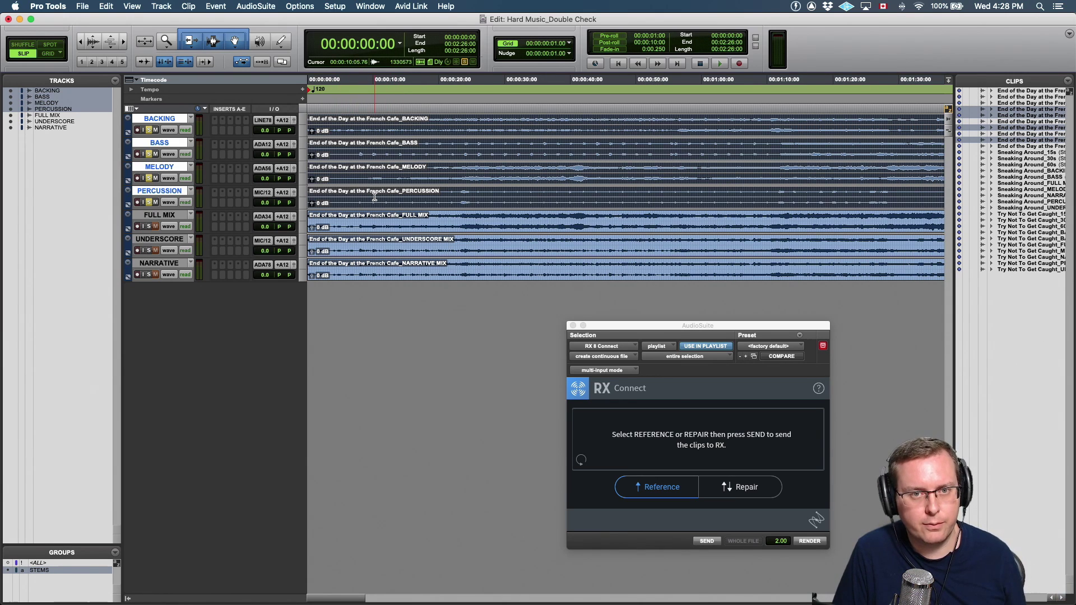
pyautogui.click(453, 192)
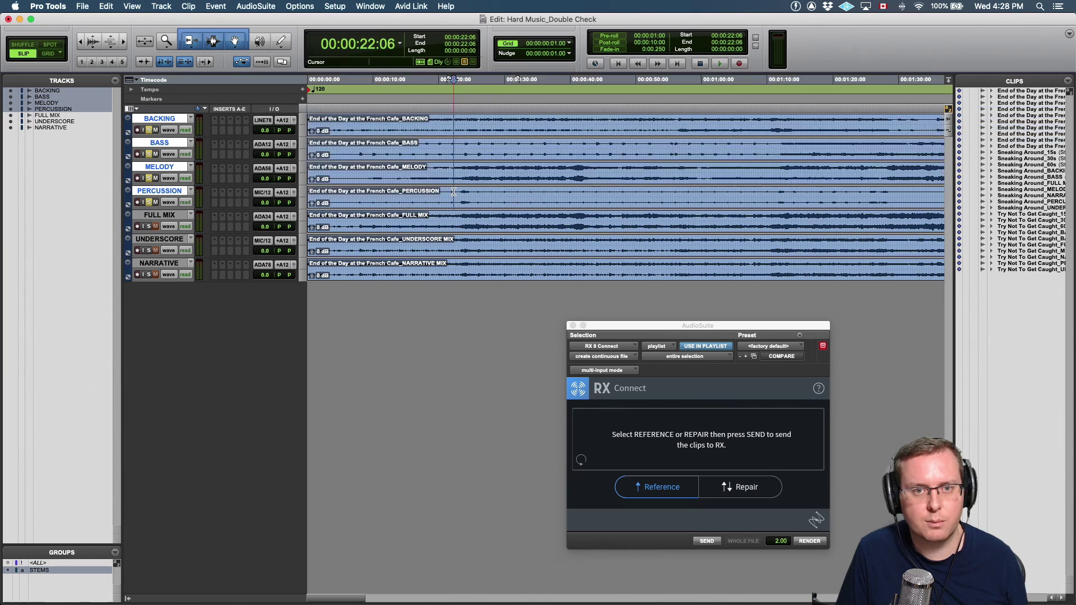
pyautogui.press('space')
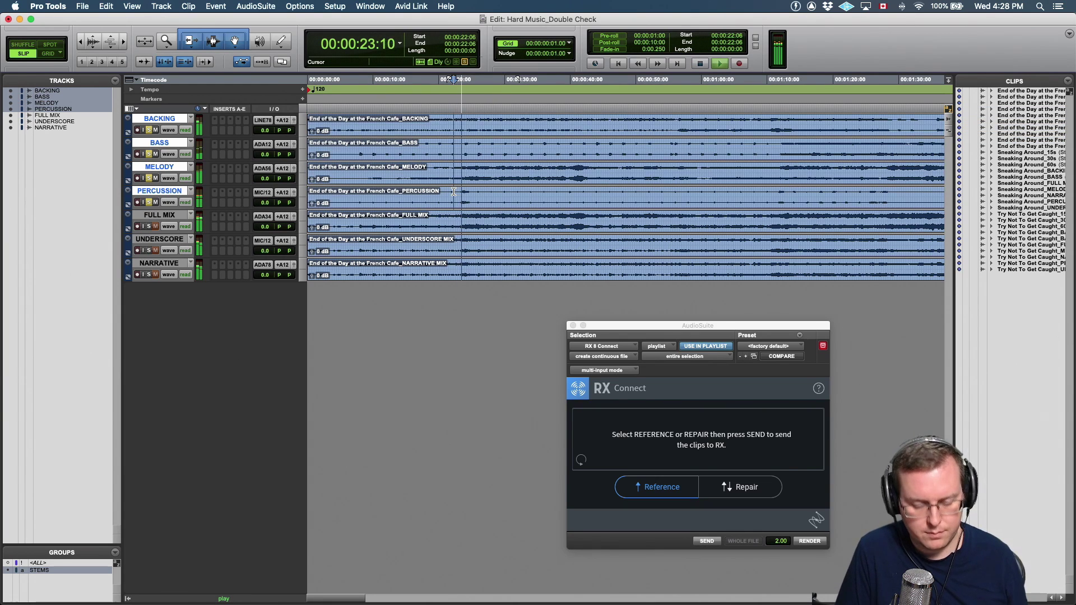
# Step: Swap the solo from the stems to FULL MIX and back during playback to compare them, and stop
pyautogui.press(';')
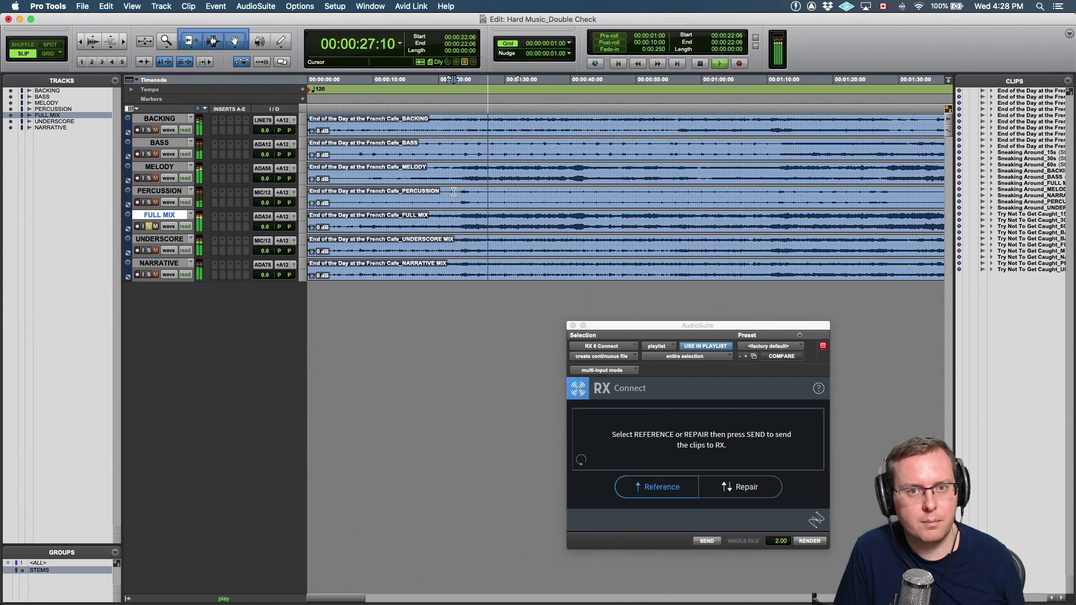
pyautogui.hotkey('shift', 's')
pyautogui.press('p')
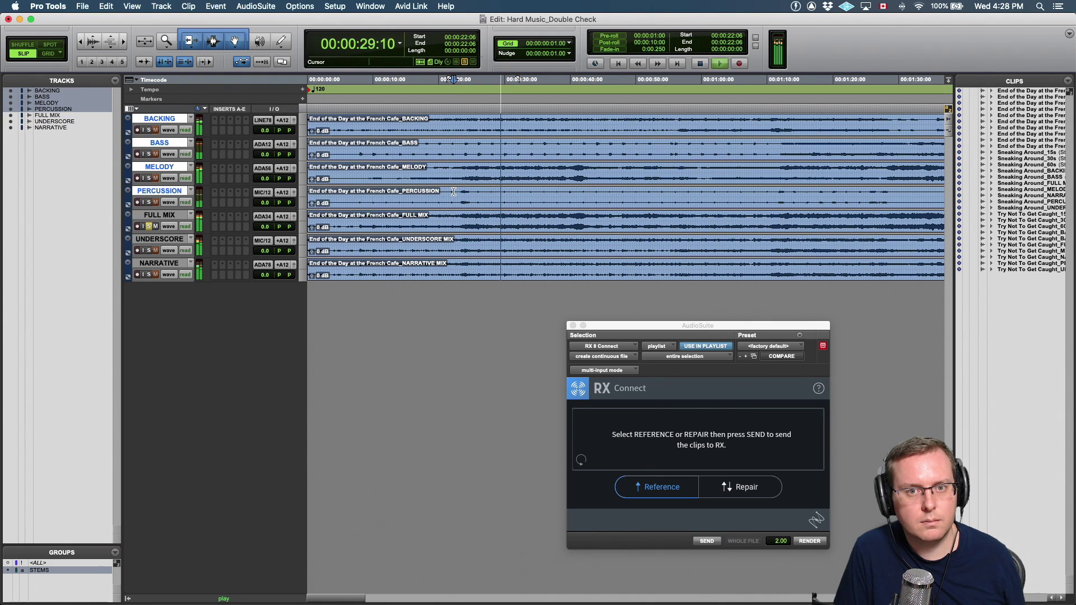
pyautogui.hotkey('shift', 's')
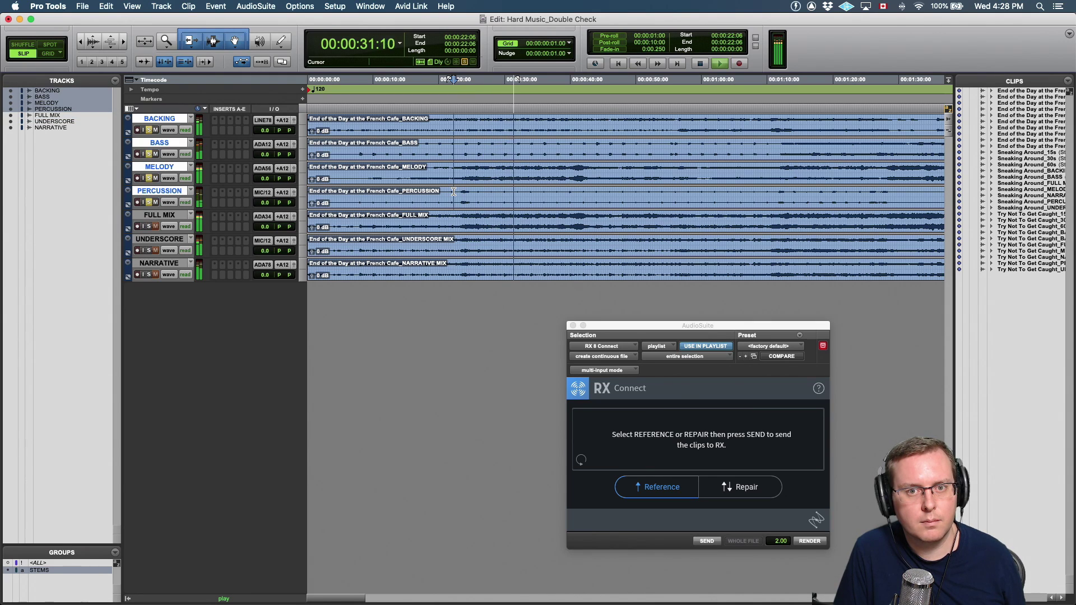
pyautogui.press('space')
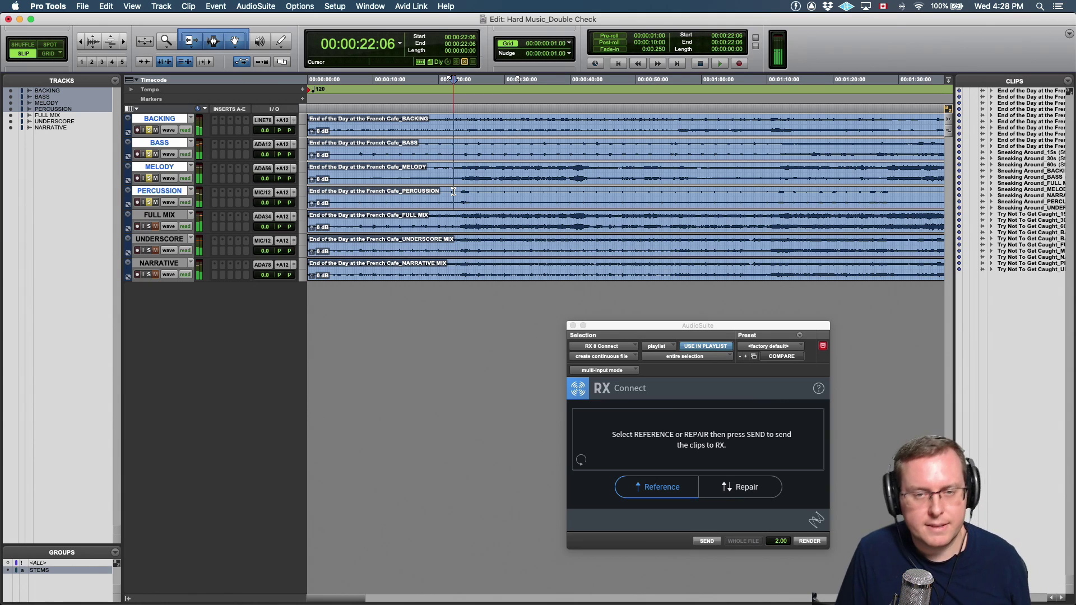
# Step: Compare the stems with FULL MIX from 00:01:52:03 by alternating the solo between them during playback, and stop
pyautogui.press('r')
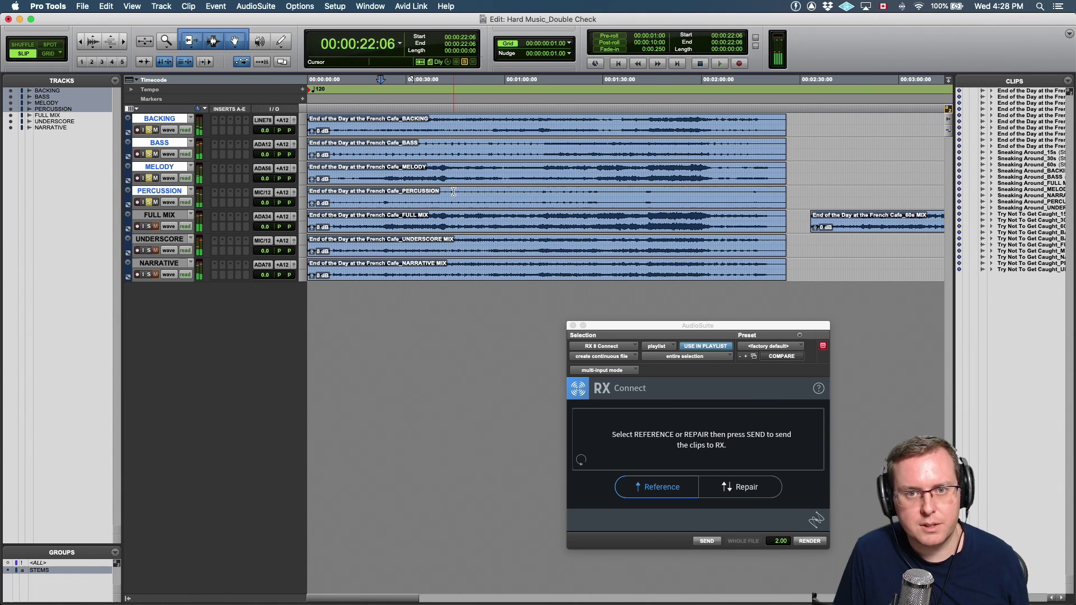
pyautogui.click(675, 195)
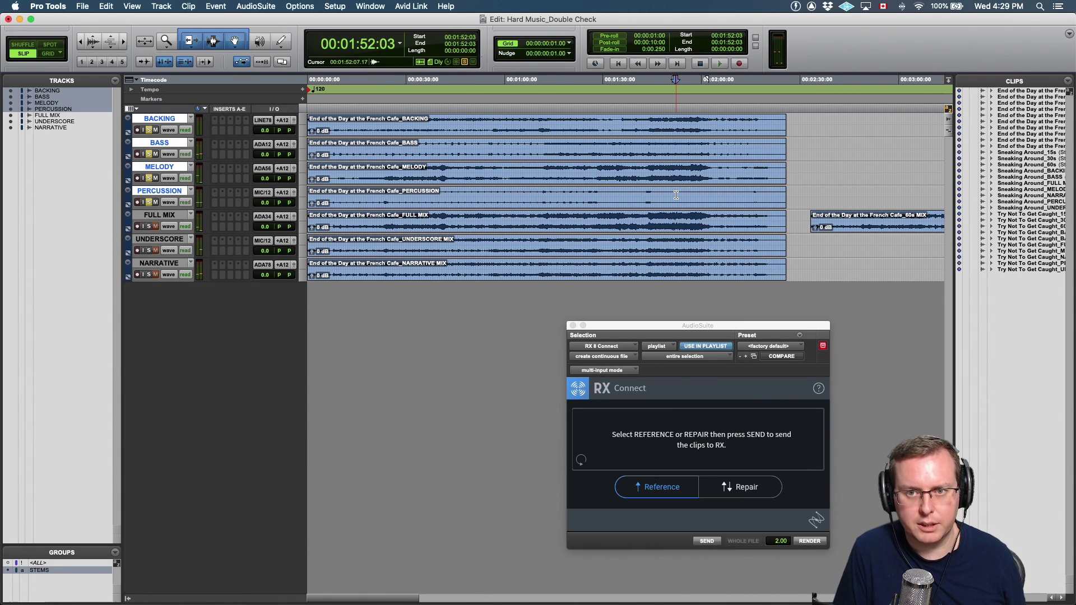
pyautogui.press('space')
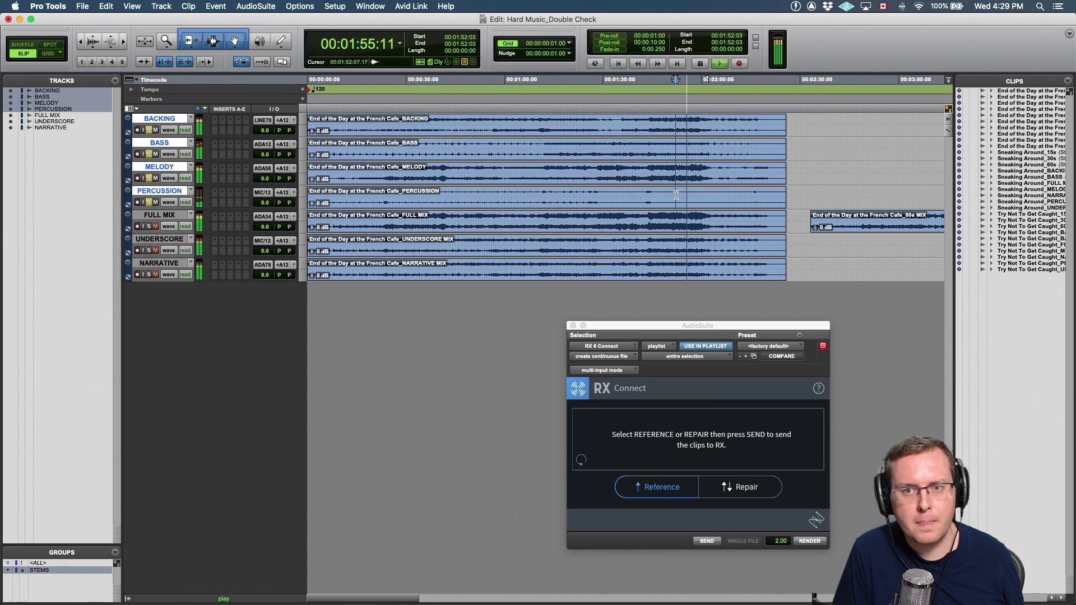
pyautogui.press(';')
pyautogui.hotkey('shift', 's')
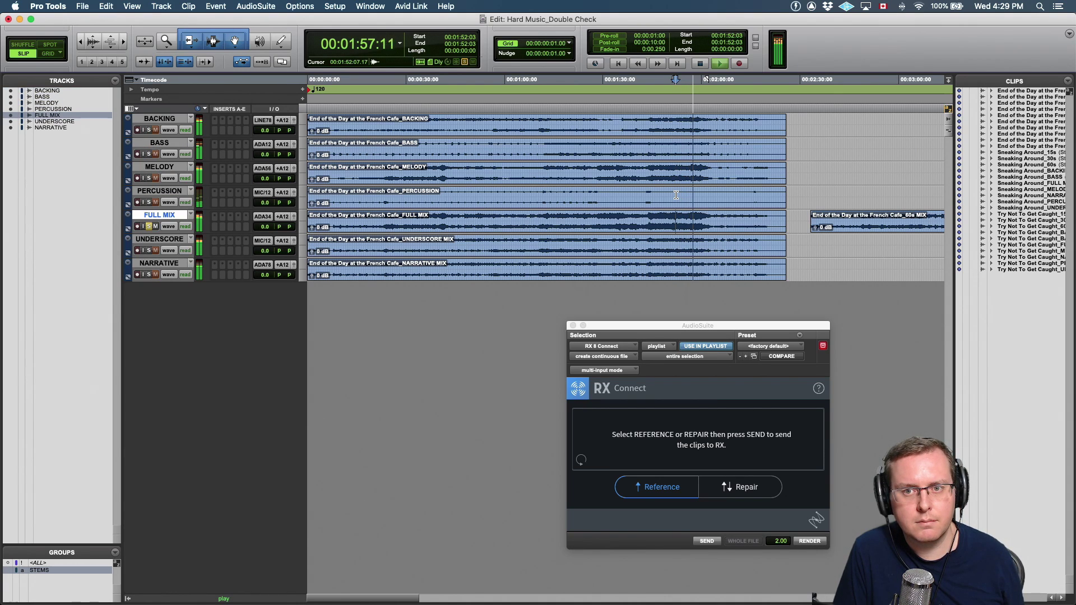
pyautogui.press('p')
pyautogui.hotkey('shift', 's')
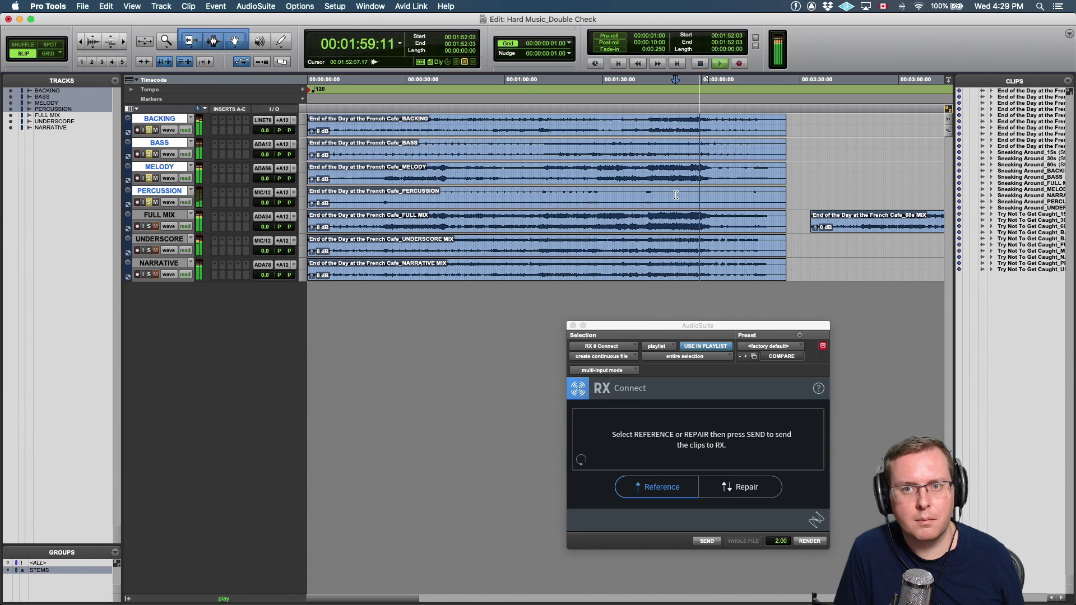
pyautogui.press('r')
pyautogui.press('space')
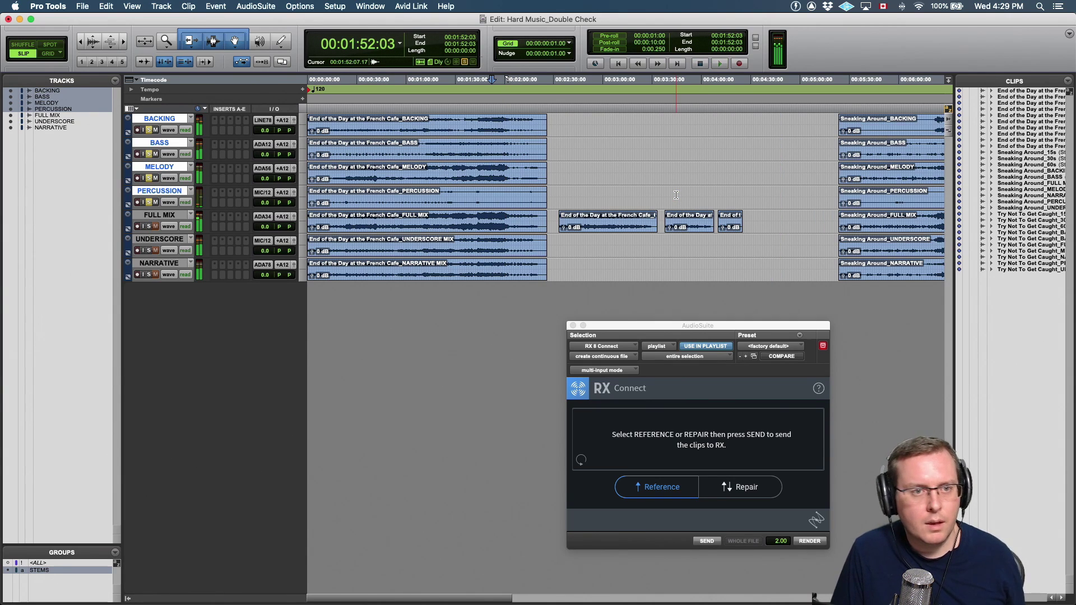
# Step: Solo the UNDERSCORE track and audition the first song from 00:01:43:01
pyautogui.click(476, 244)
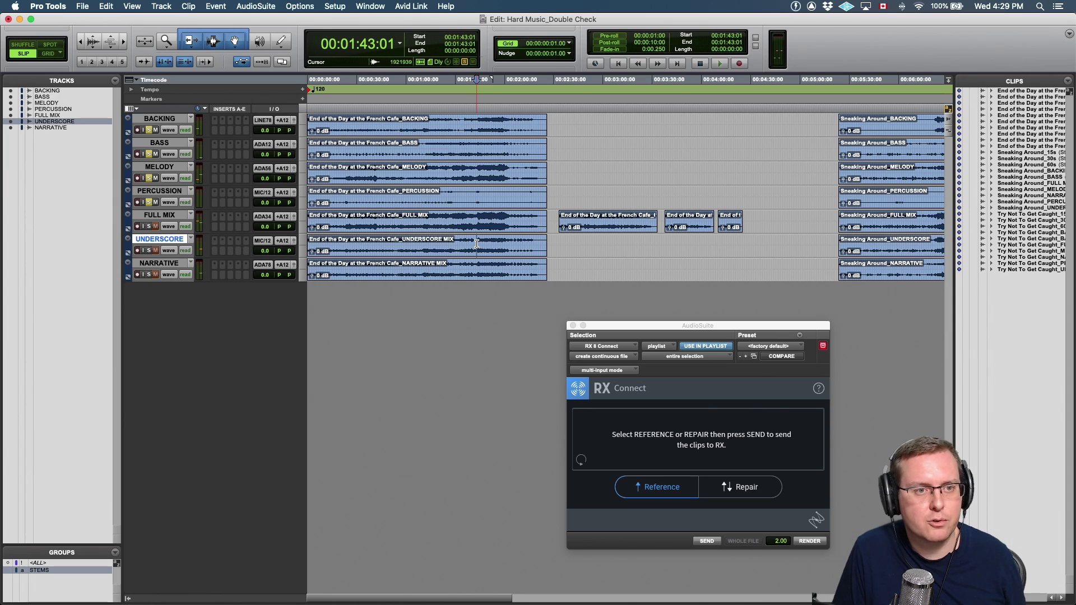
pyautogui.hotkey('shift', 's')
pyautogui.press('space')
pyautogui.press('super+bracketright')
pyautogui.press('super+bracketright')
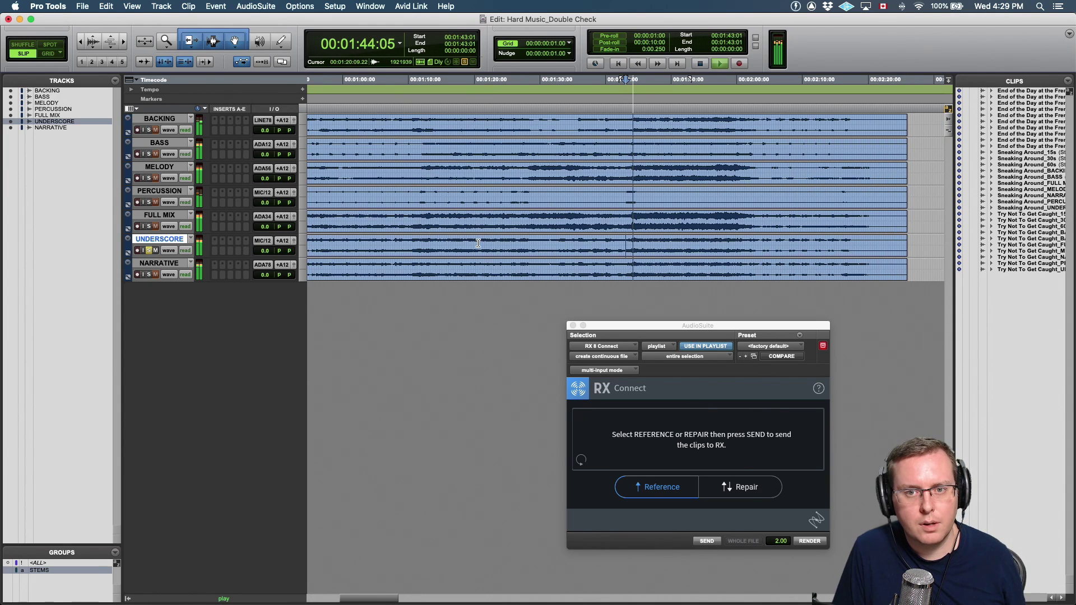
# Step: Solo the NARRATIVE track, audition the first song from 00:01:42:23 and stop the playback
pyautogui.click(625, 266)
pyautogui.hotkey('shift', 's')
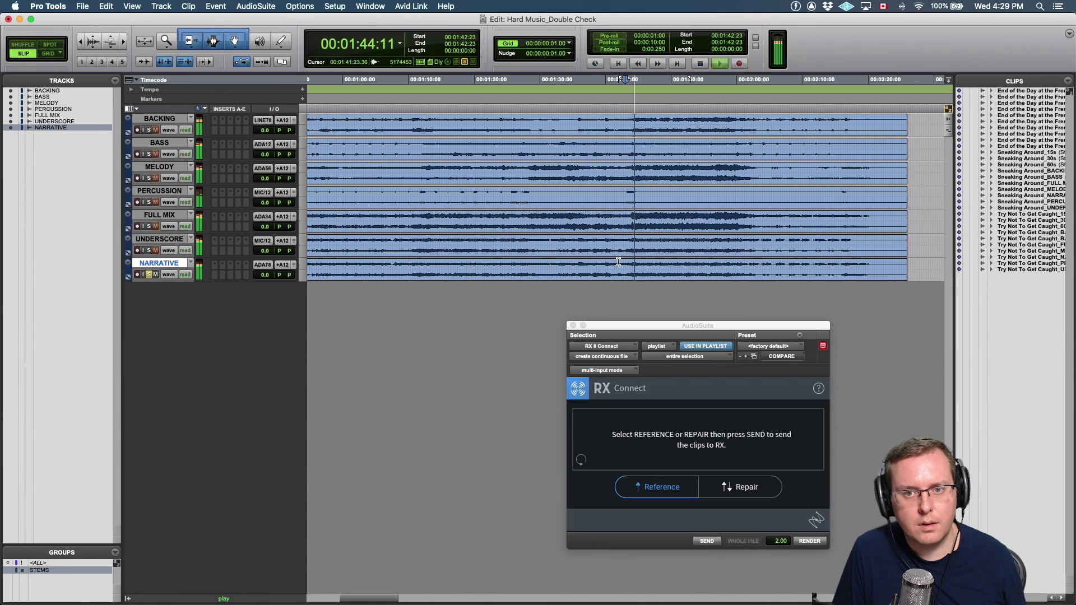
pyautogui.press('space')
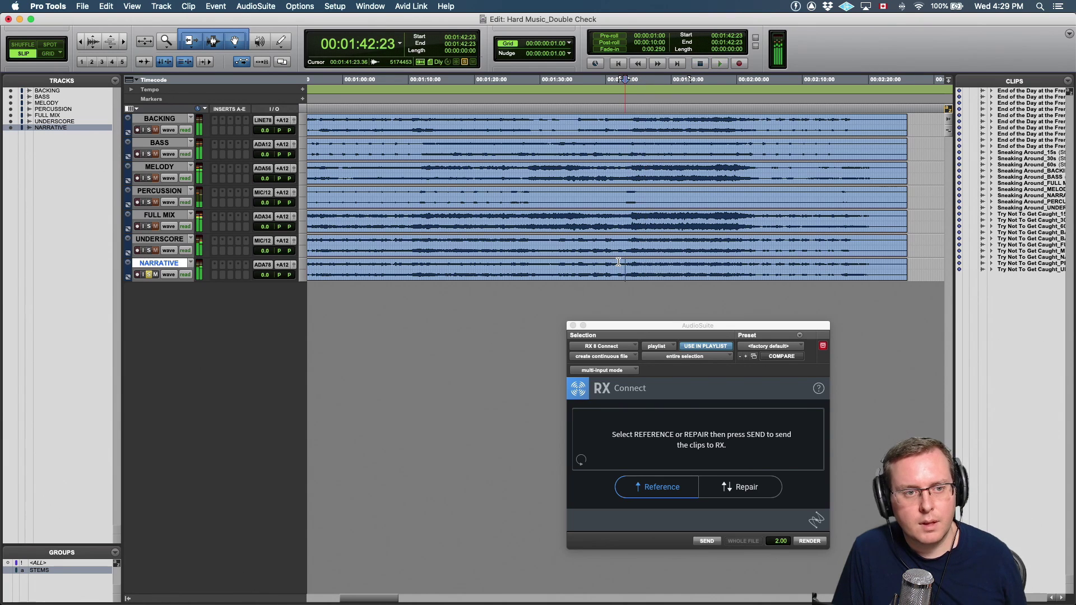
# Step: Select the first song's 60-second clip on the FULL MIX track
pyautogui.press('r')
pyautogui.press('r')
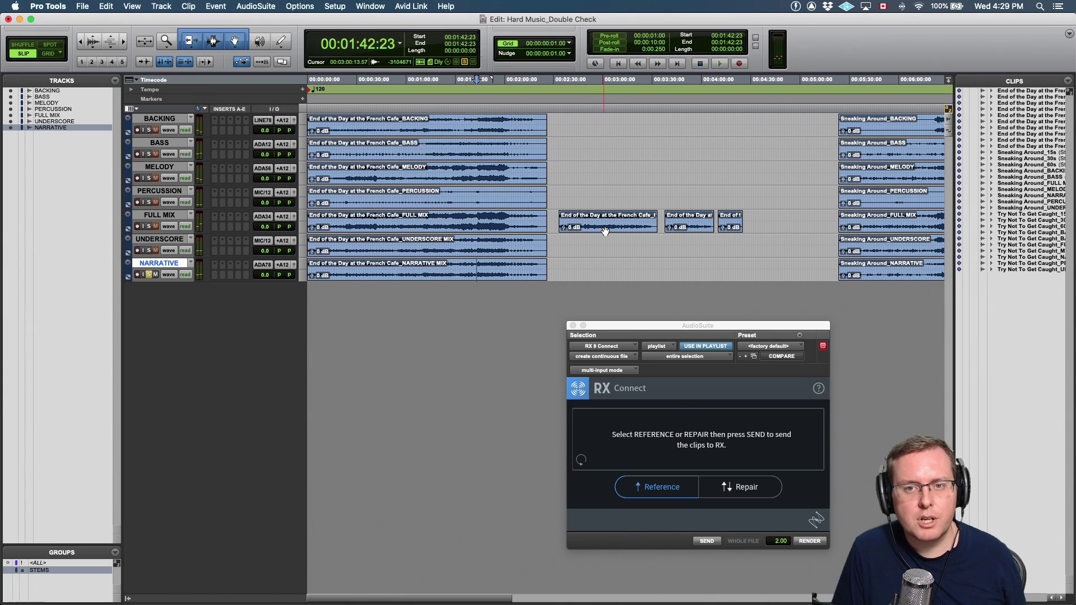
pyautogui.click(605, 232)
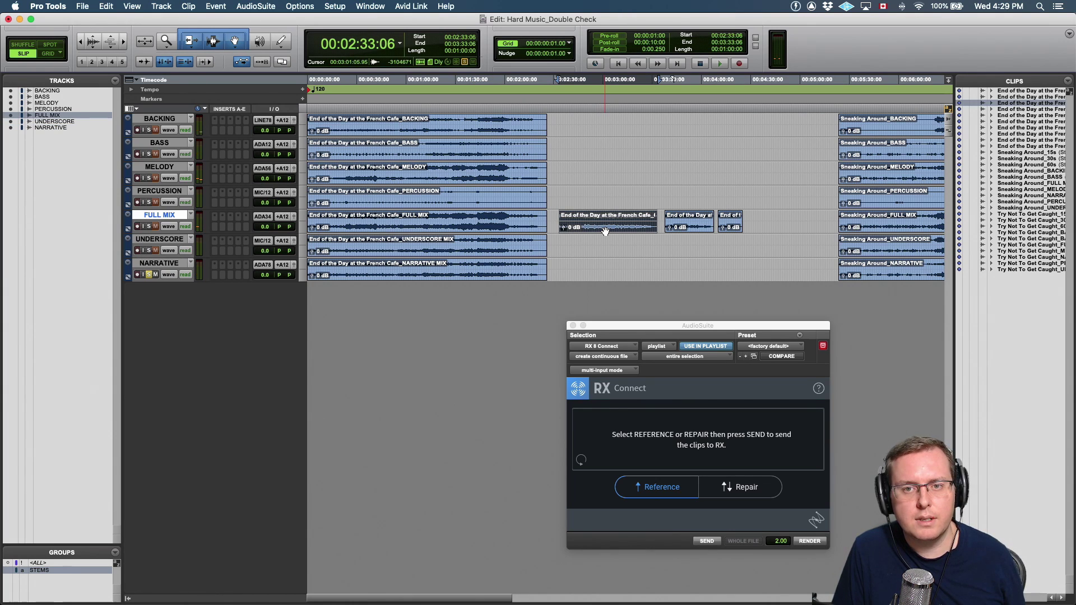
# Step: Examine the endings of the first song's full-length clips with enlarged waveforms, placing the cursor at 00:02:23:08 on FULL MIX
pyautogui.press('ctrl+alt+super+[')
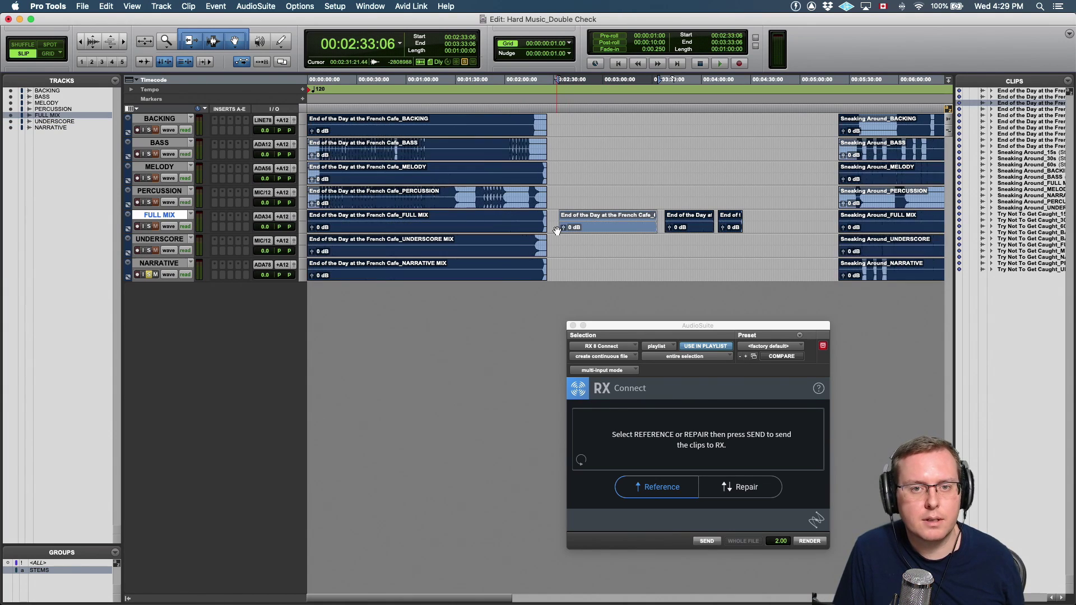
pyautogui.click(528, 218)
pyautogui.press('super+]')
pyautogui.press('super+]')
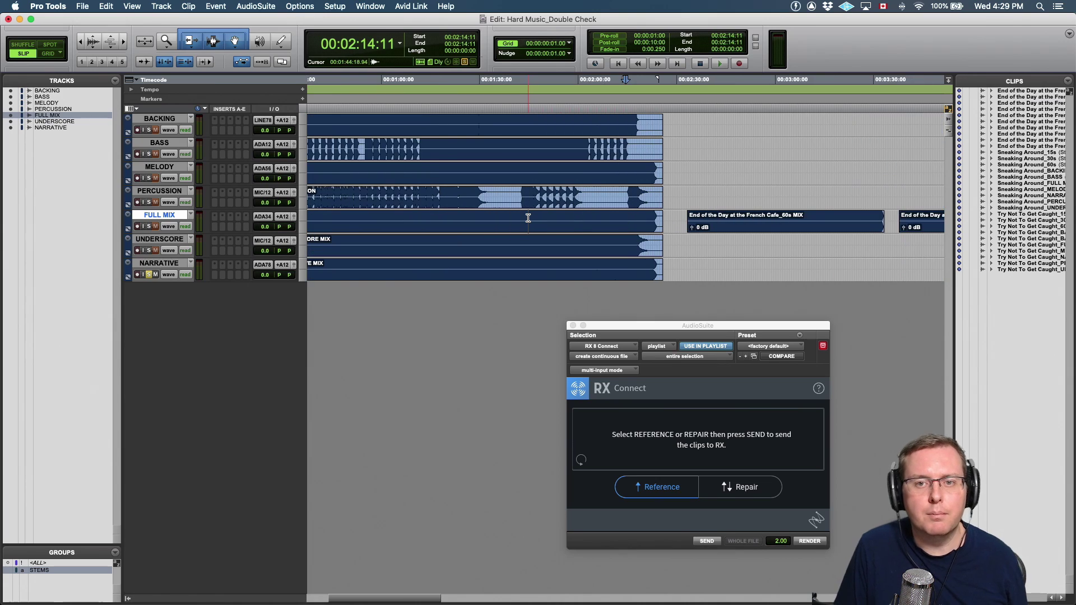
pyautogui.press('super+]')
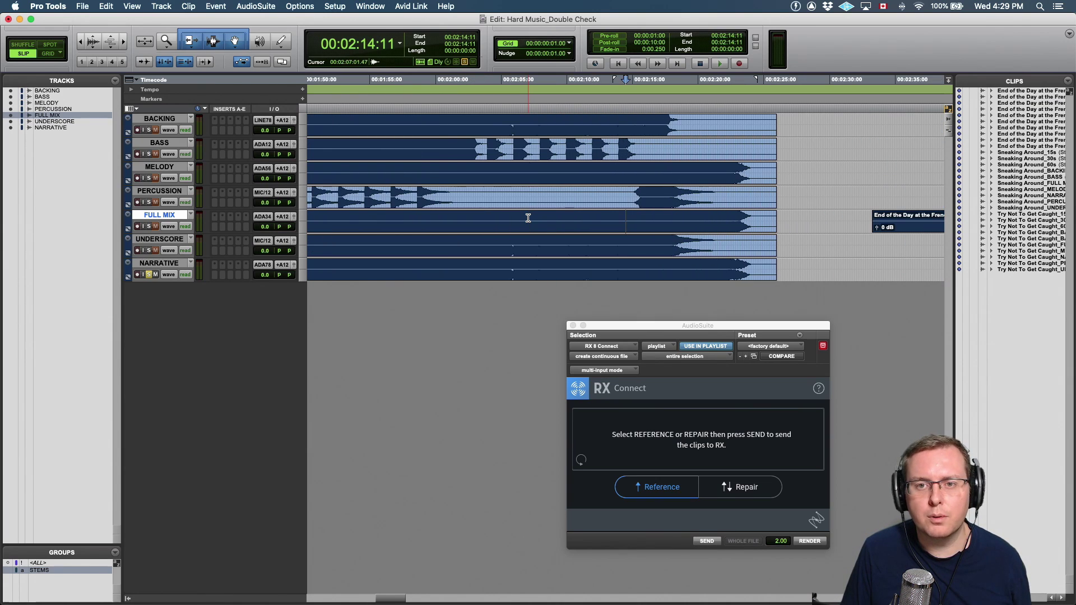
pyautogui.hscroll(5, 528, 218)
pyautogui.click(609, 218)
pyautogui.press('super+]')
pyautogui.press('super+]')
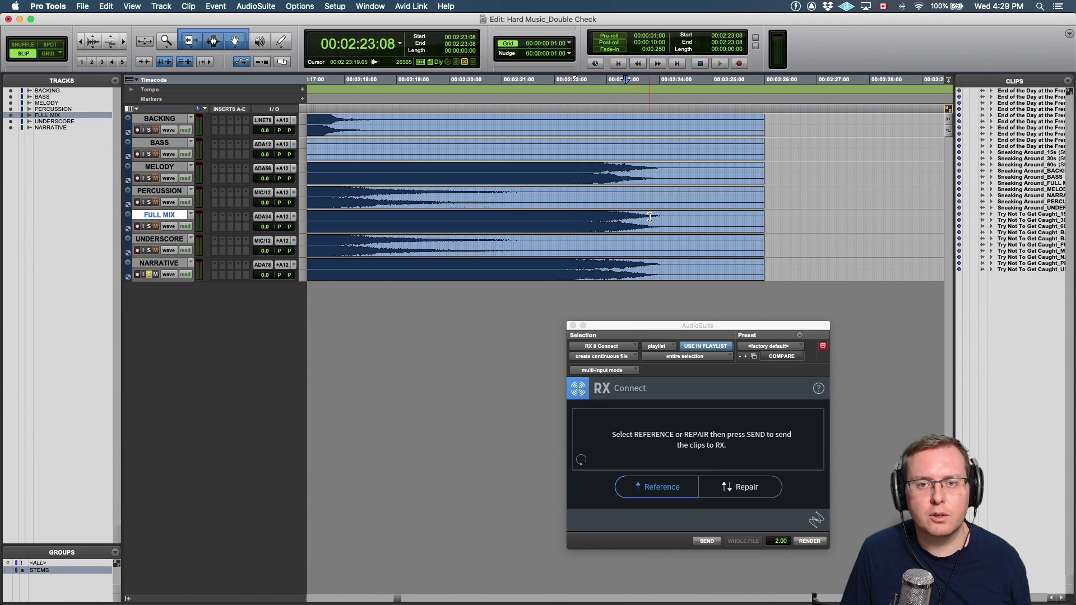
# Step: Select the 60-second clip of End of the Day at the French Cafe on FULL MIX and examine its start up close
pyautogui.press('super+[')
pyautogui.press('super+[')
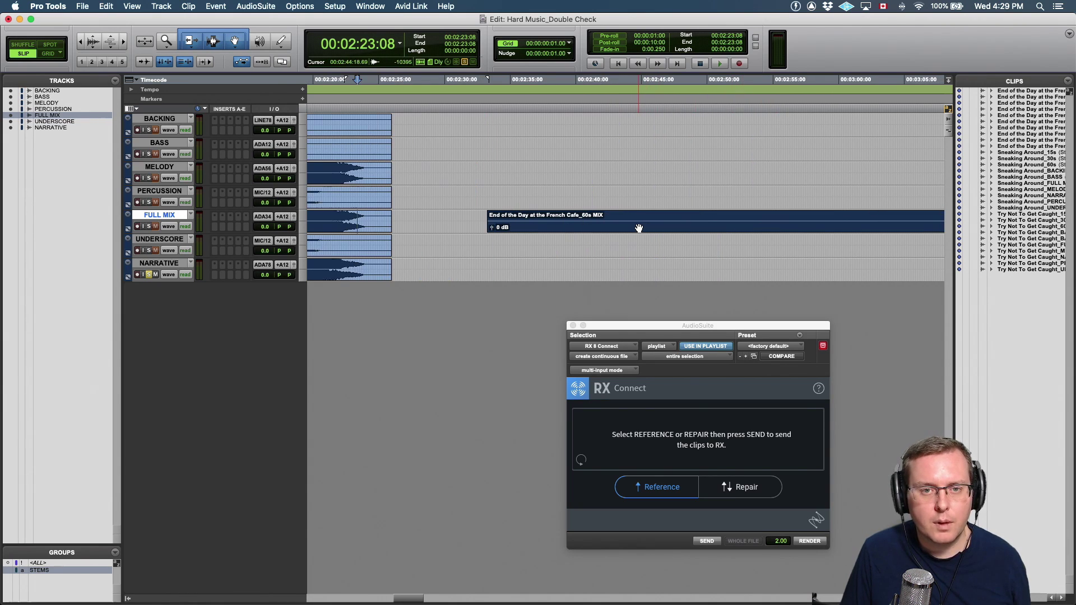
pyautogui.click(639, 228)
pyautogui.press('super+]')
pyautogui.press('super+]')
pyautogui.press('super+]')
pyautogui.press('super+]')
pyautogui.press('super+]')
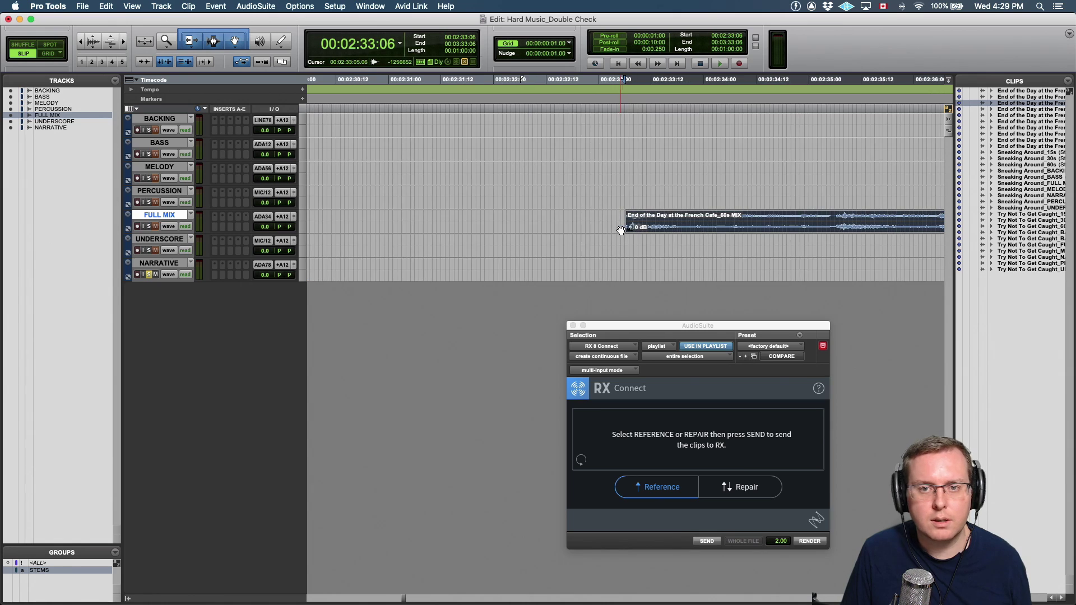
# Step: Hide the clip names and the clip gain info on the clips
pyautogui.click(153, 6)
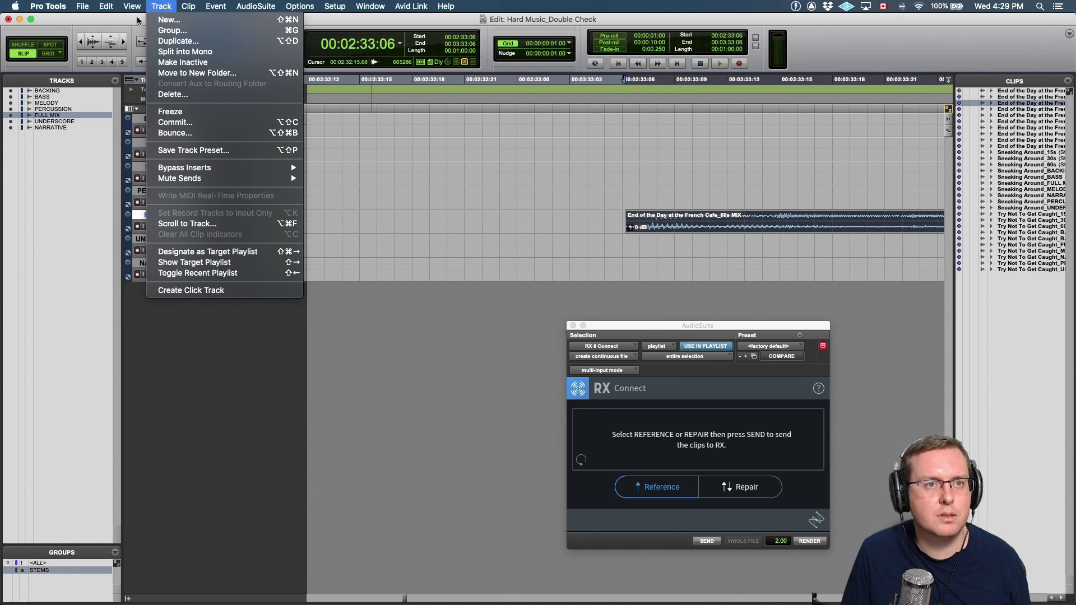
pyautogui.moveTo(151, 81)
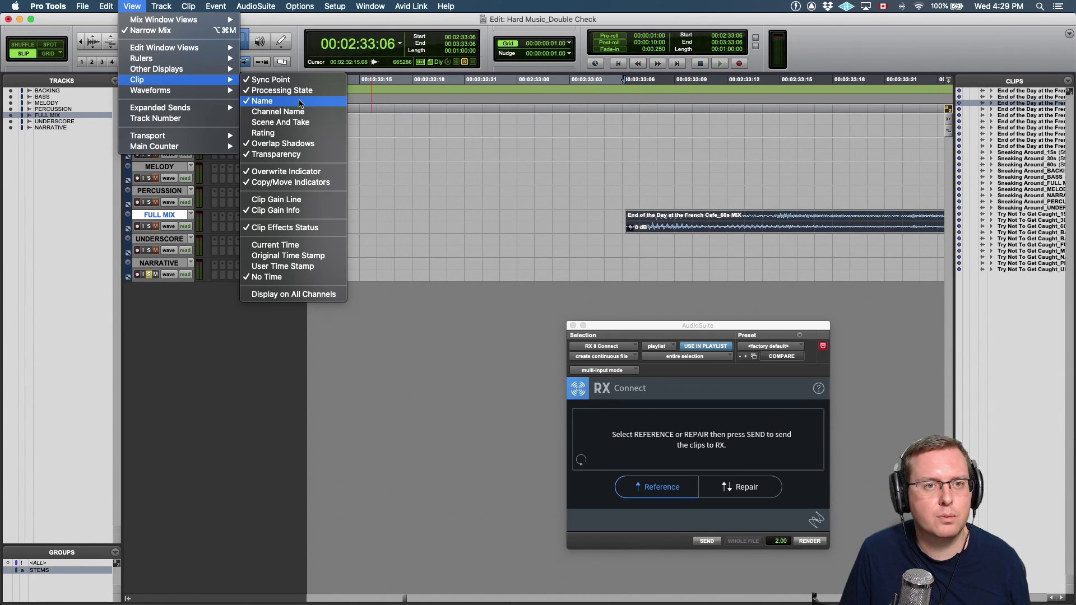
pyautogui.click(275, 101)
pyautogui.click(188, 6)
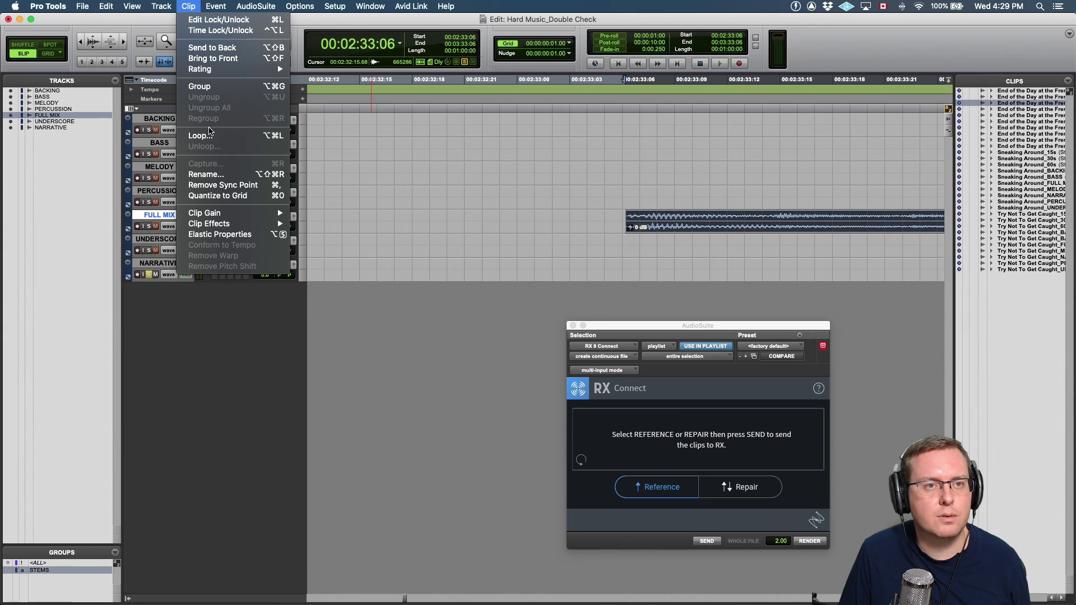
pyautogui.moveTo(132, 6)
pyautogui.moveTo(206, 83)
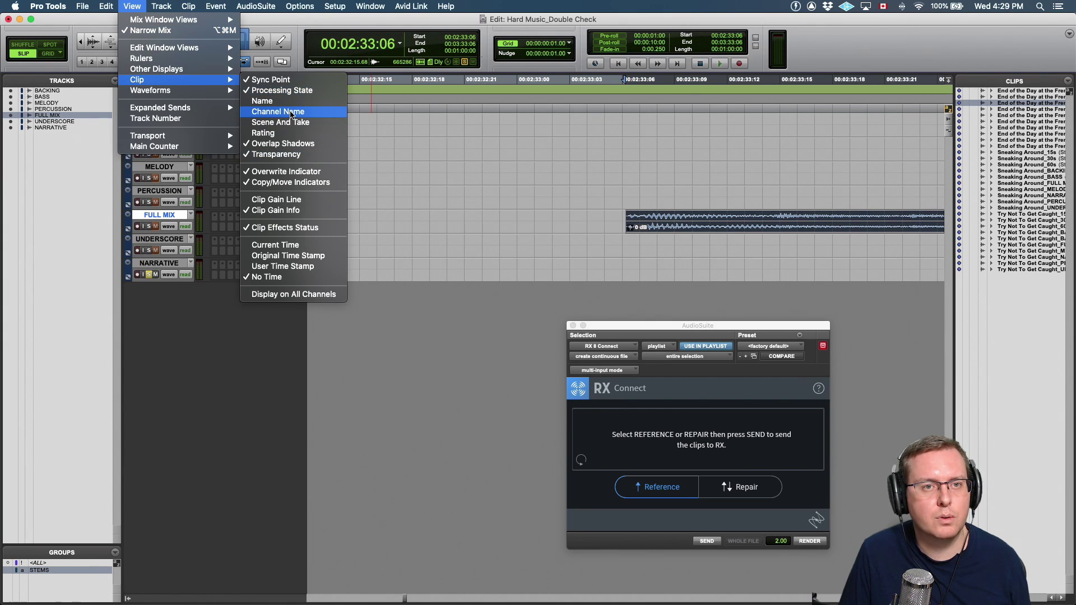
pyautogui.click(302, 216)
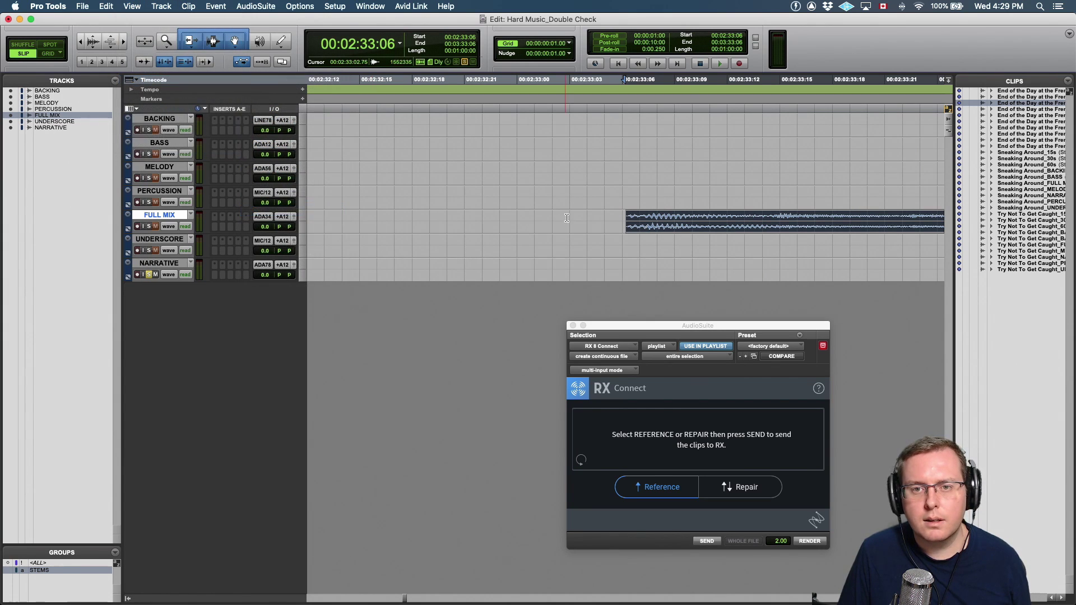
# Step: Solo the FULL MIX track and audition the start of the first song's 60-second clip from 00:02:32:03
pyautogui.hscroll(3, 566, 217)
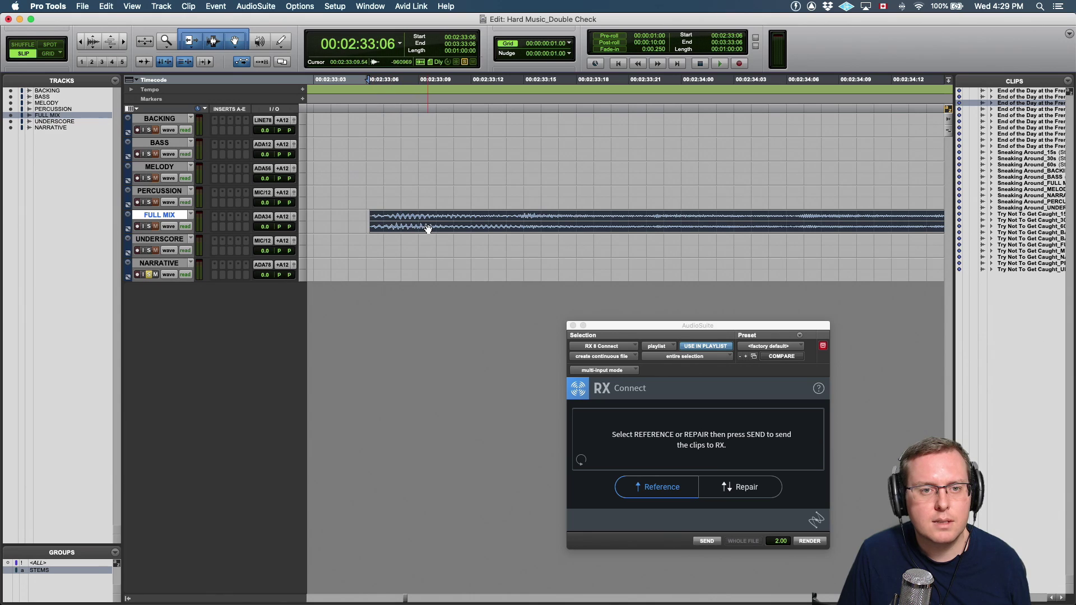
pyautogui.hotkey('shift', 's')
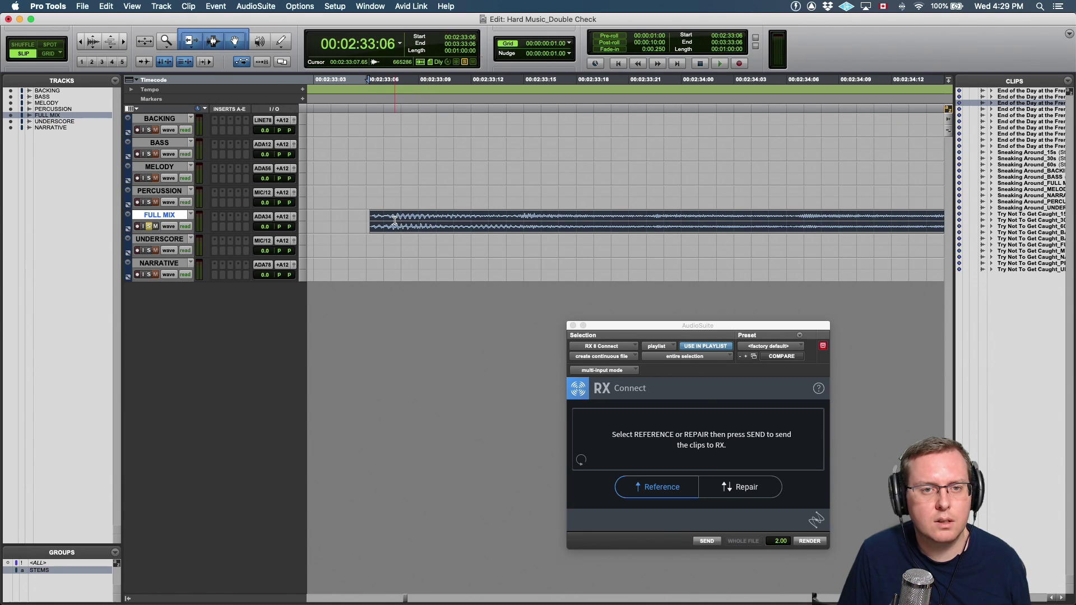
pyautogui.press('super+bracketleft')
pyautogui.press('super+bracketleft')
pyautogui.click(446, 218)
pyautogui.press('space')
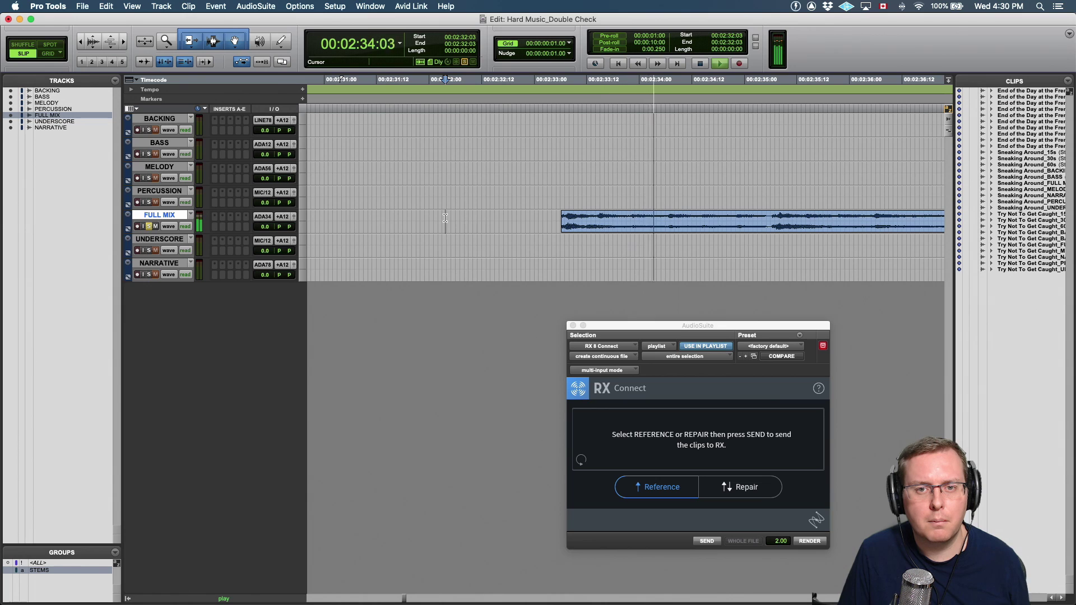
pyautogui.press('space')
# Step: Audition the ending of the first song's 60-second clip on FULL MIX from 00:03:30:12, then stop the playback
pyautogui.press('super+bracketleft')
pyautogui.press('super+bracketleft')
pyautogui.press('super+bracketleft')
pyautogui.press('super+bracketleft')
pyautogui.hscroll(6, 699, 196)
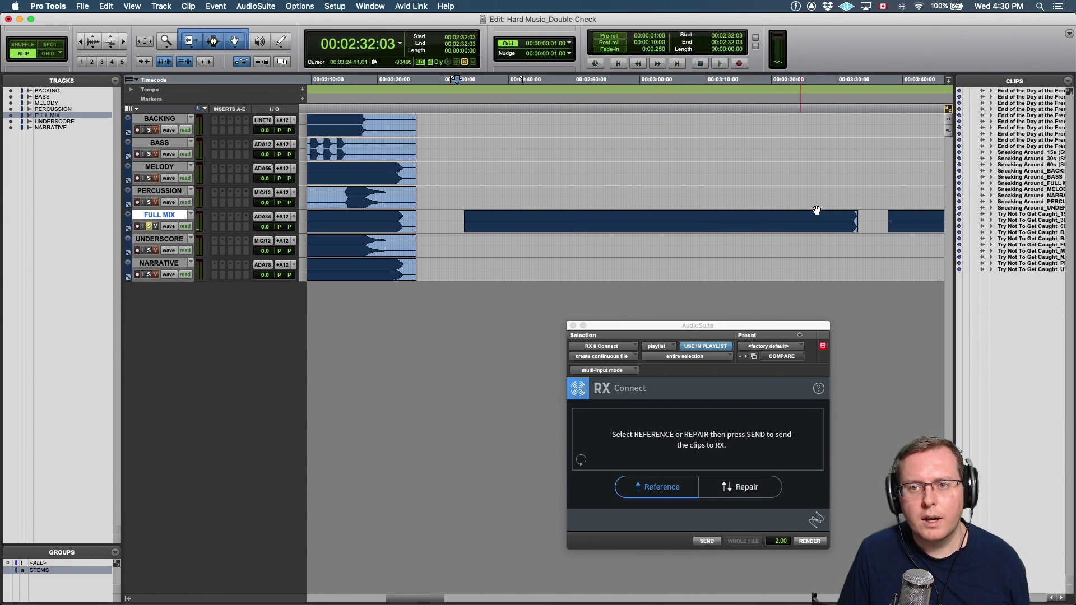
pyautogui.click(839, 211)
pyautogui.press('super+bracketright')
pyautogui.press('super+bracketright')
pyautogui.press('super+bracketright')
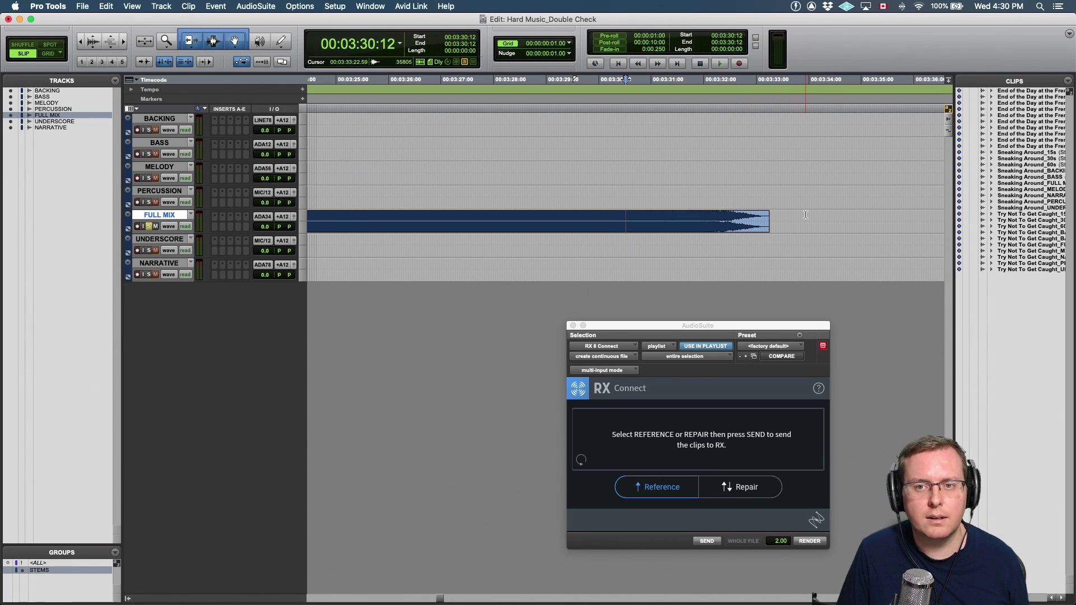
pyautogui.press('space')
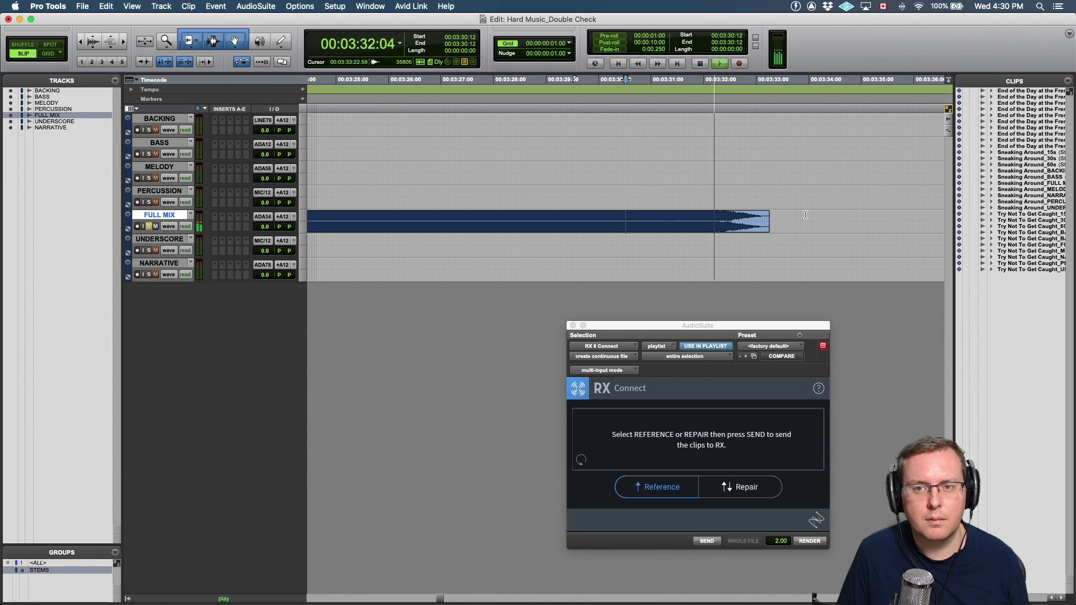
pyautogui.press('super+bracketleft')
pyautogui.press('super+bracketleft')
pyautogui.press('super+bracketleft')
pyautogui.press('super+bracketleft')
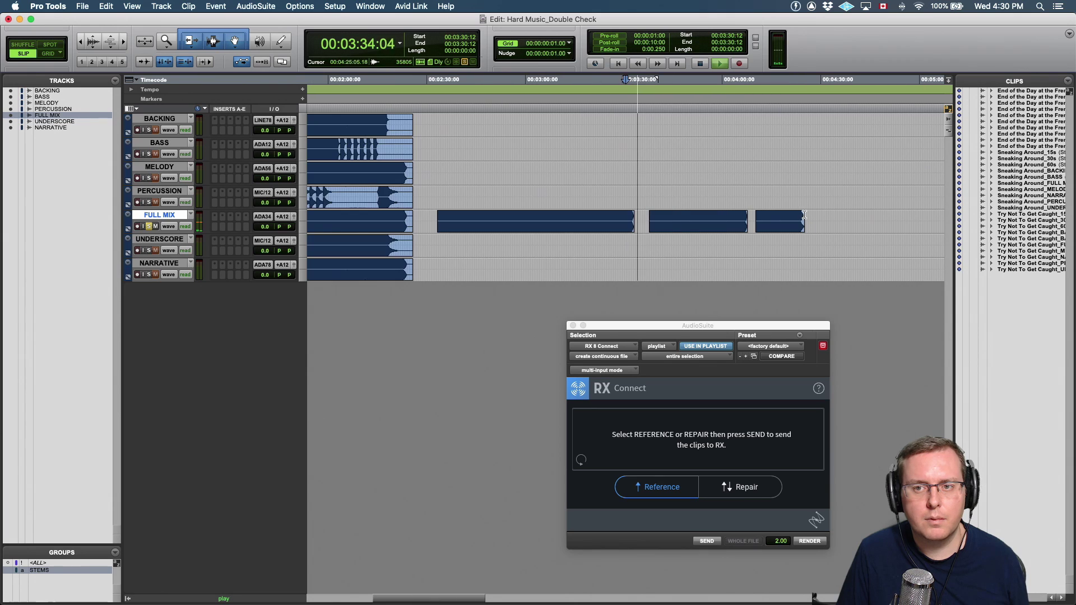
pyautogui.press('space')
# Step: Audition the ending of the first song's 30-second clip on FULL MIX from 00:04:03:04, then stop the playback
pyautogui.click(750, 222)
pyautogui.press('super+bracketright')
pyautogui.press('super+bracketright')
pyautogui.press('super+bracketright')
pyautogui.press('super+bracketright')
pyautogui.press('super+bracketright')
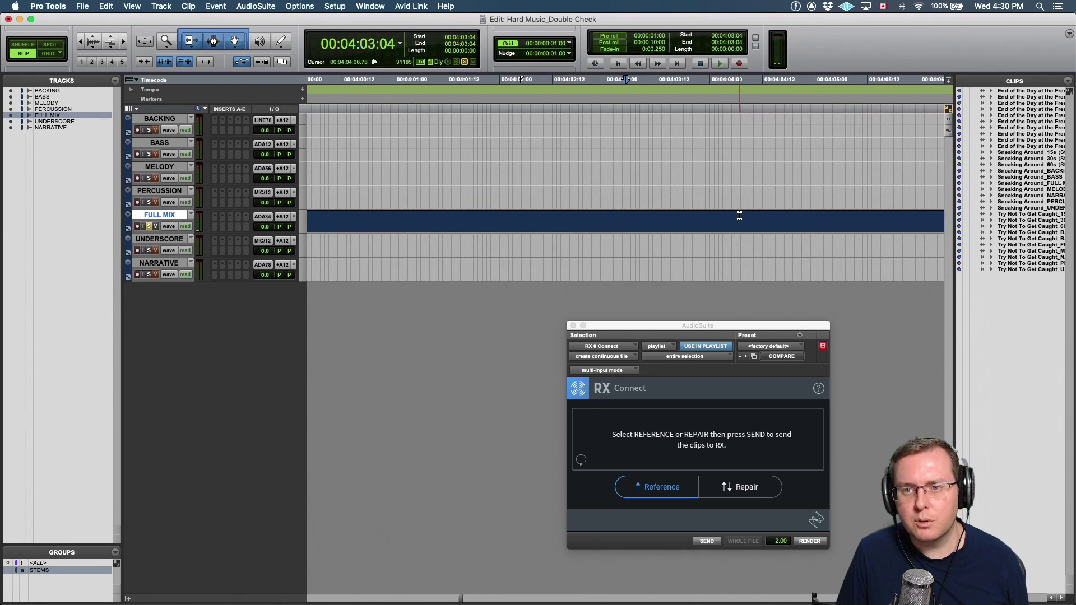
pyautogui.hscroll(5, 740, 216)
pyautogui.press('space')
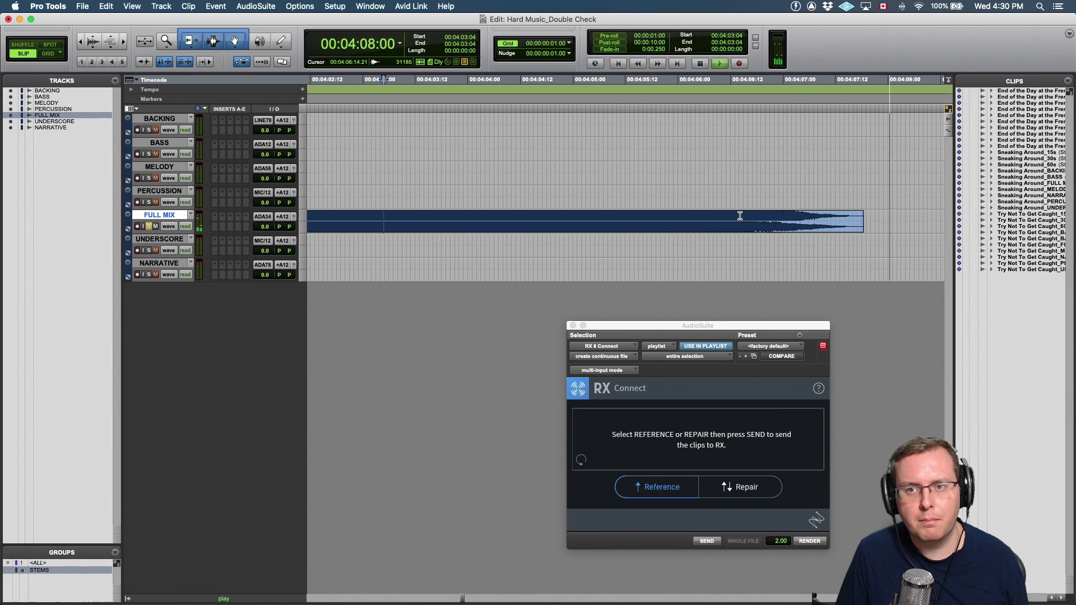
pyautogui.press('space')
# Step: Audition the ending of the first song's 15-second clip from 00:04:24:09 and inspect its fade-out up close
pyautogui.press('super+bracketleft')
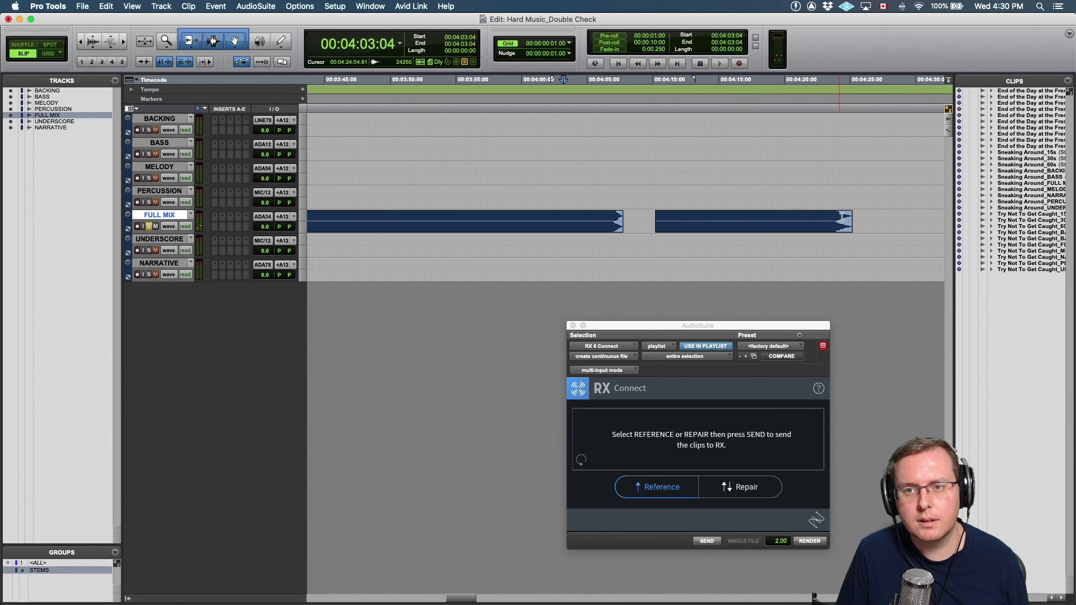
pyautogui.click(841, 218)
pyautogui.press('space')
pyautogui.press('space')
pyautogui.press('super+bracketright')
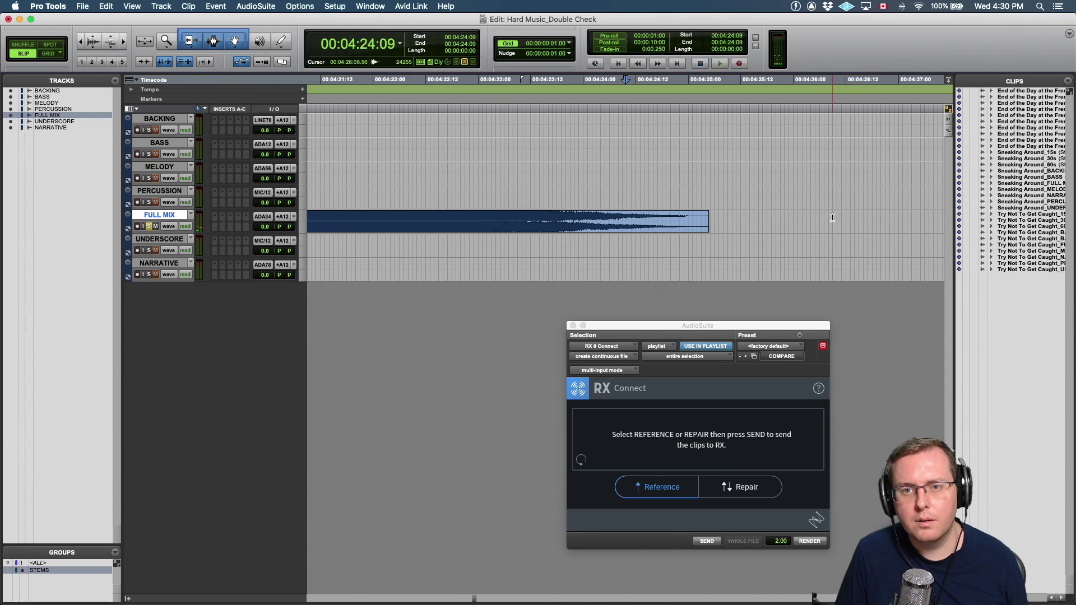
# Step: Select the first song's 60-, 30- and 15-second clips on FULL MIX one by one to check their lengths
pyautogui.press('super+bracketleft')
pyautogui.press('super+bracketleft')
pyautogui.press('super+bracketleft')
pyautogui.press('super+bracketleft')
pyautogui.press('super+bracketleft')
pyautogui.press('super+bracketleft')
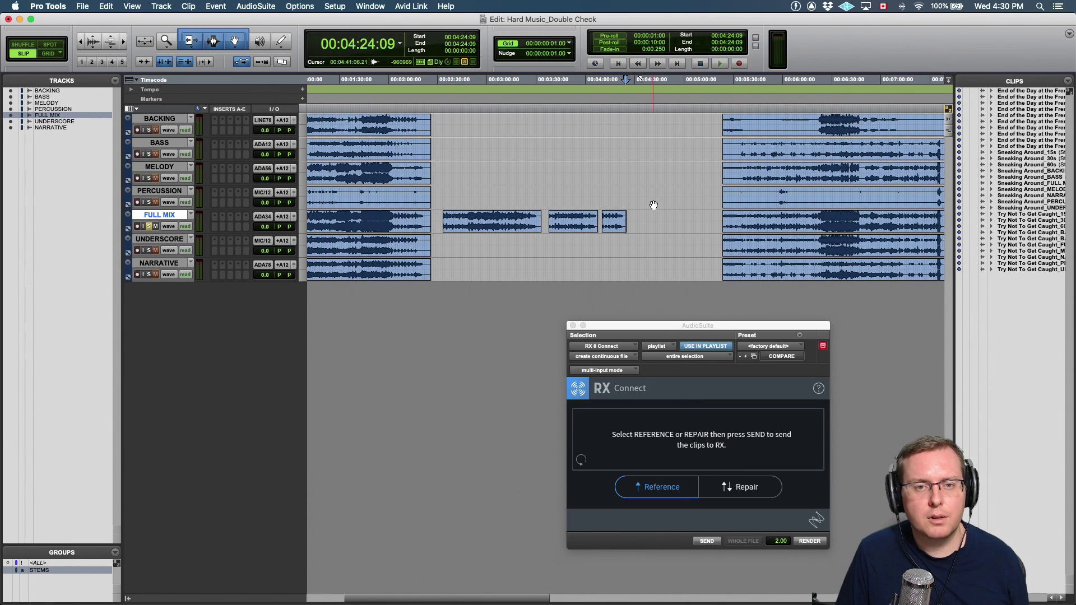
pyautogui.hscroll(-3, 654, 206)
pyautogui.click(577, 225)
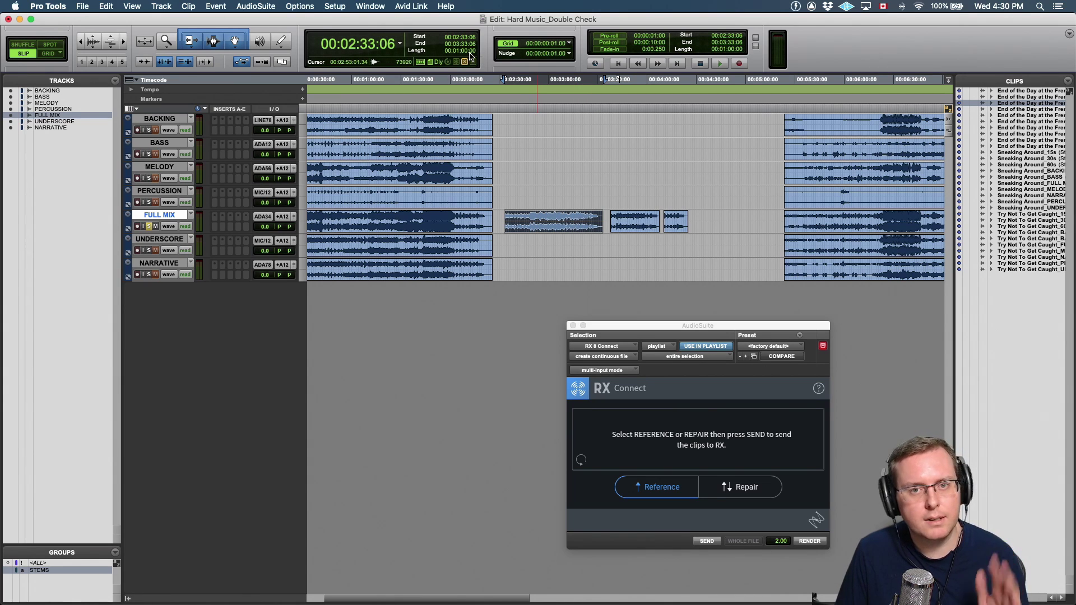
pyautogui.click(632, 230)
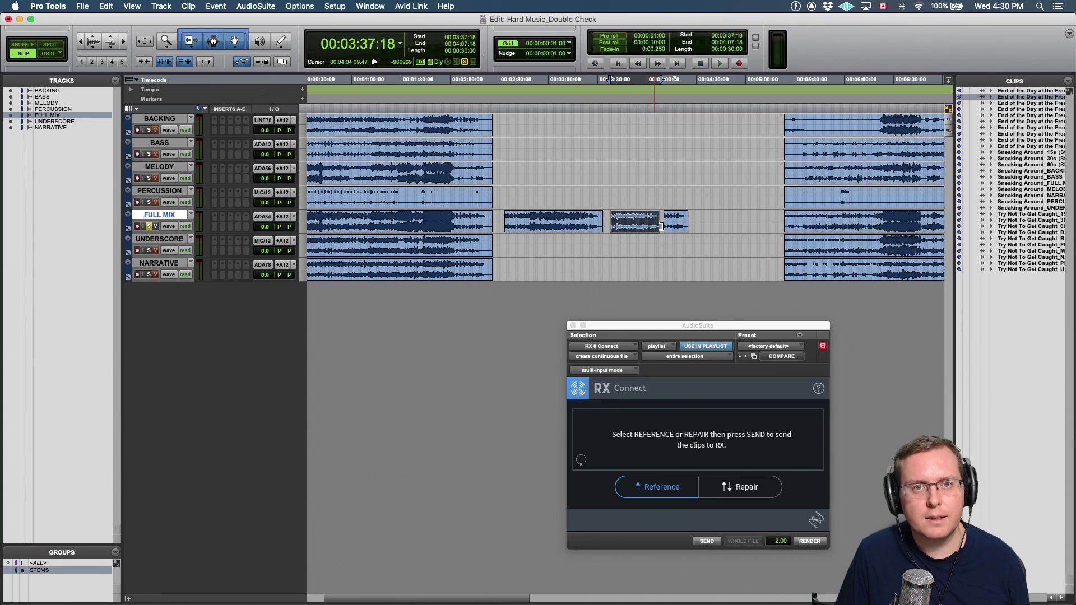
pyautogui.click(678, 231)
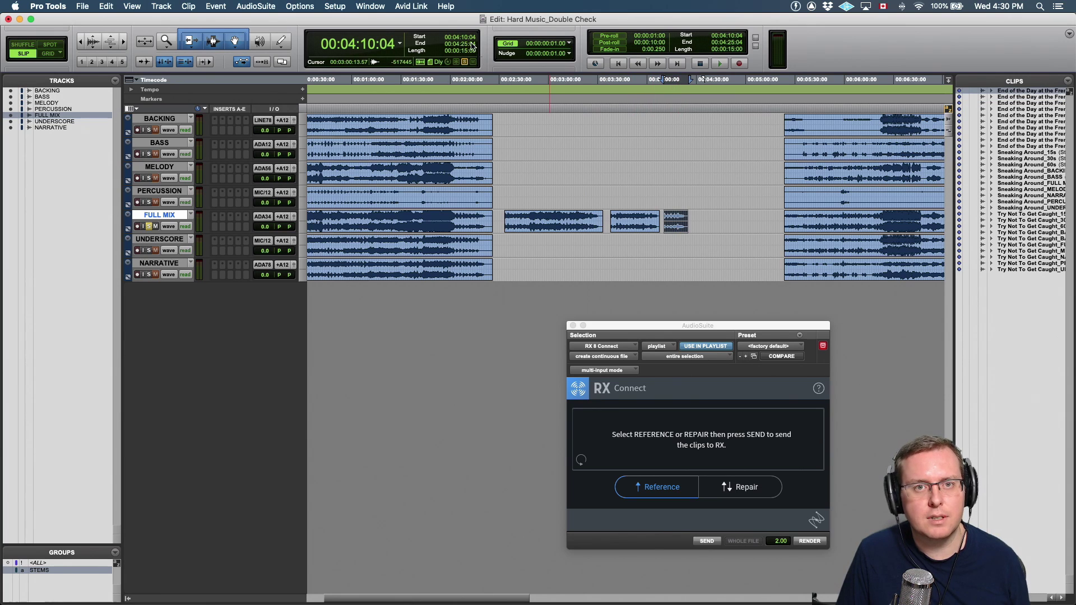
# Step: Check the lengths of the Sneaking Around full mix and its 60-, 30- and 15-second clips by selecting each one
pyautogui.scroll(-3, 449, 296)
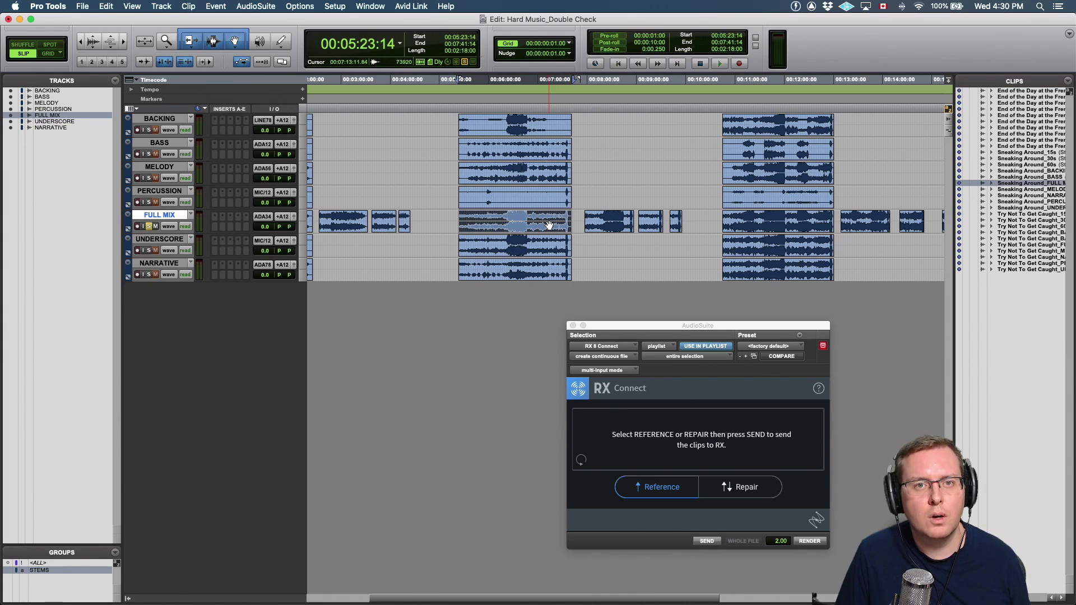
pyautogui.click(605, 227)
pyautogui.click(655, 233)
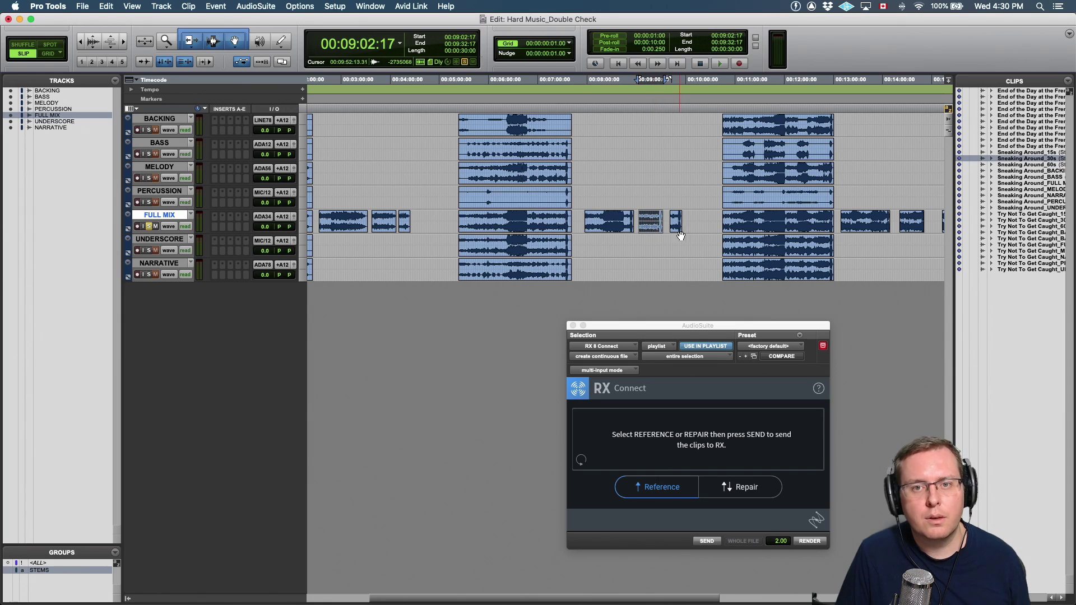
pyautogui.click(677, 234)
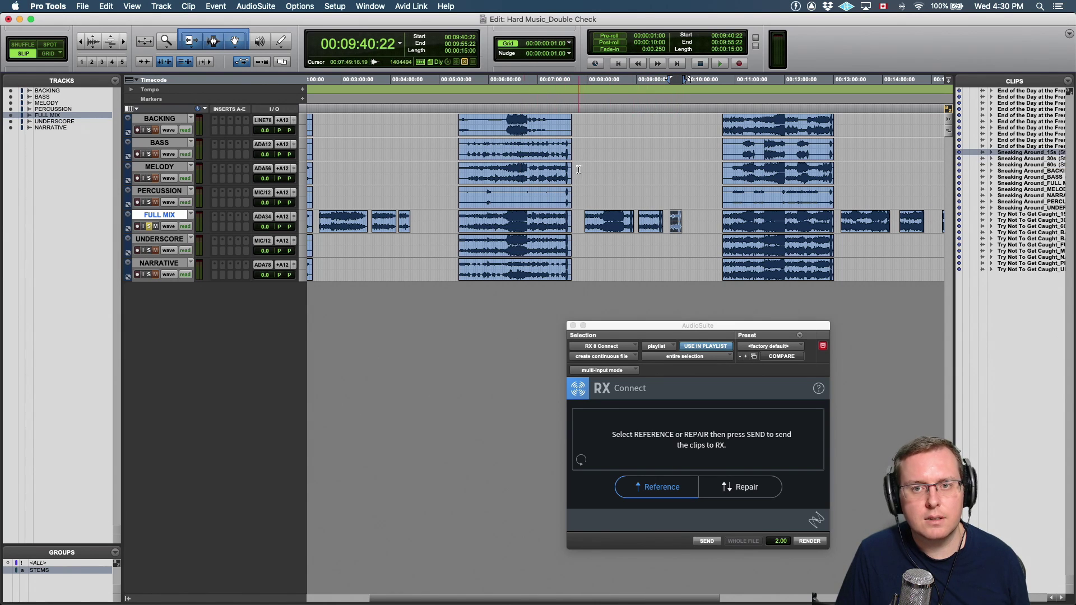
# Step: Check the lengths of the Try Not To Get Caught full mix and its three cutdowns by selecting each clip
pyautogui.hscroll(5, 641, 174)
pyautogui.click(581, 229)
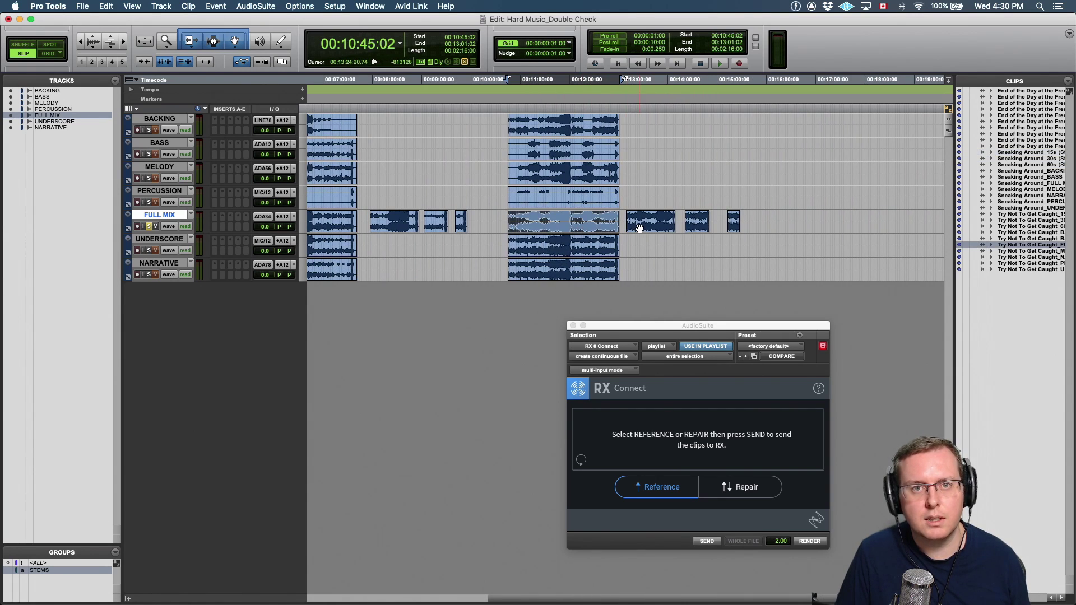
pyautogui.click(640, 228)
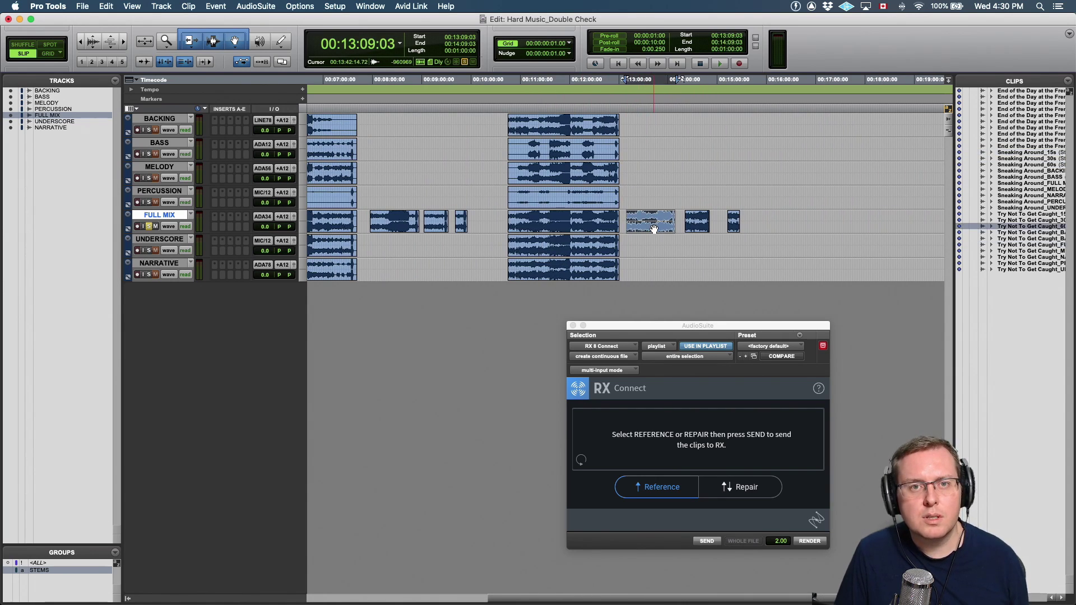
pyautogui.click(701, 229)
pyautogui.click(734, 230)
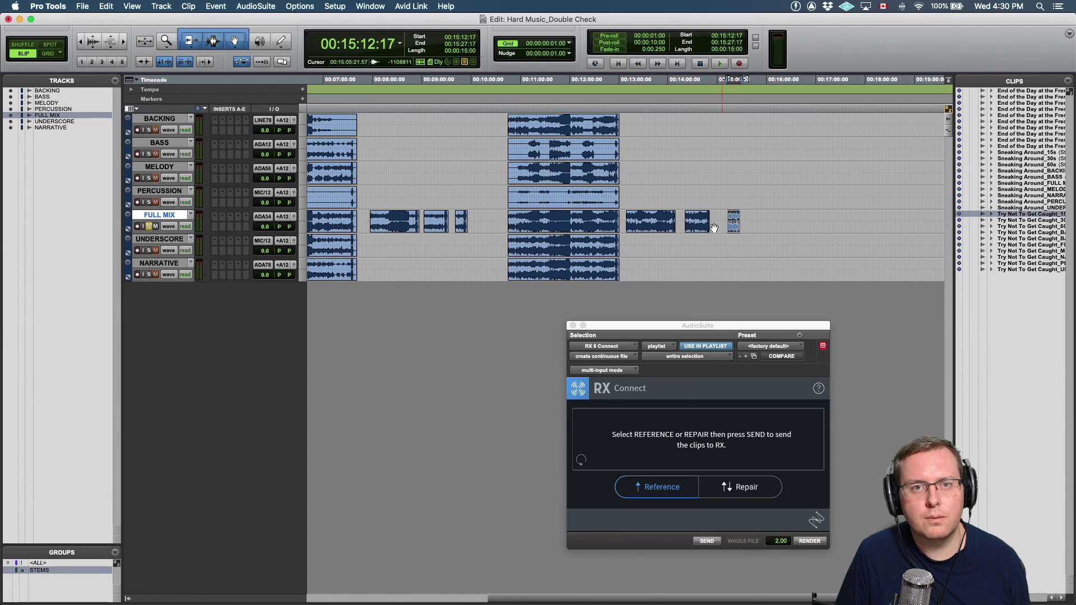
# Step: Solo the BACKING, BASS, MELODY and PERCUSSION stems and audition Sneaking Around from 00:06:05:17
pyautogui.hscroll(-5, 616, 207)
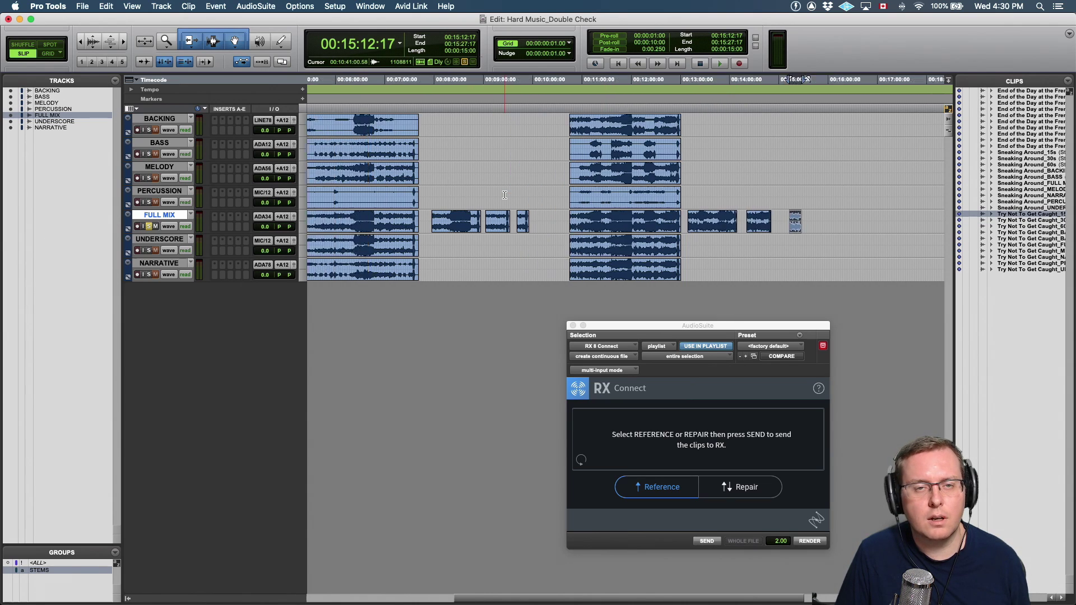
pyautogui.click(399, 122)
pyautogui.press('super+bracketright')
pyautogui.press('super+bracketright')
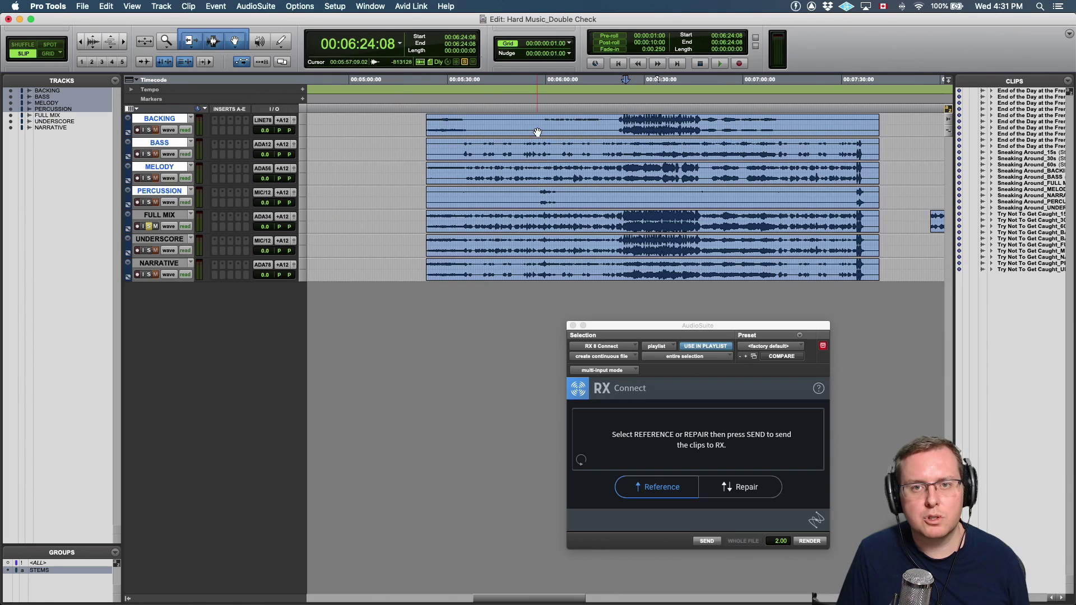
pyautogui.click(565, 122)
pyautogui.hotkey('shift', 's')
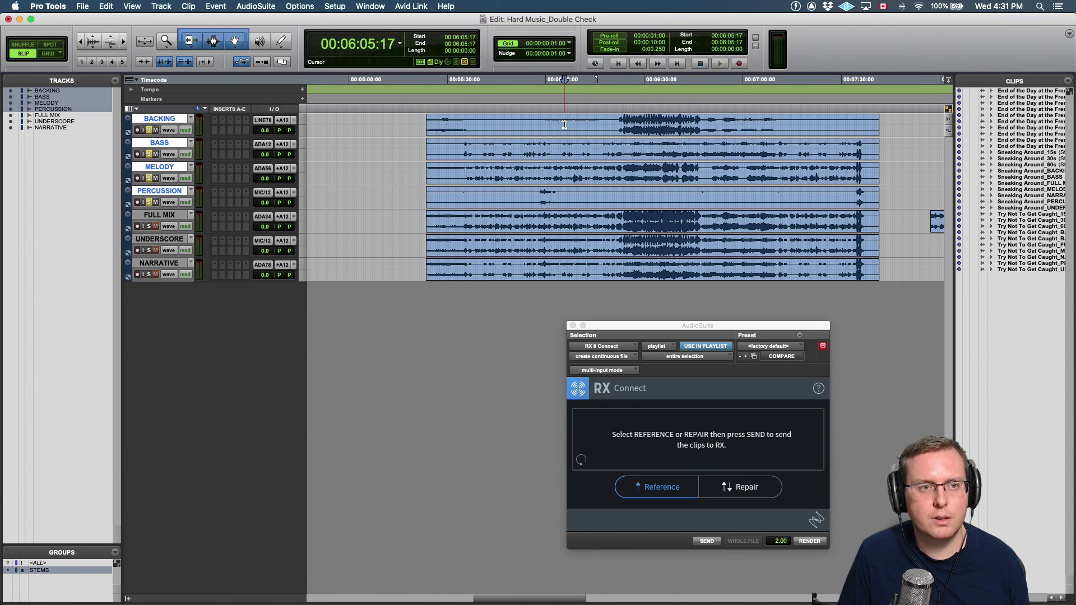
pyautogui.press('space')
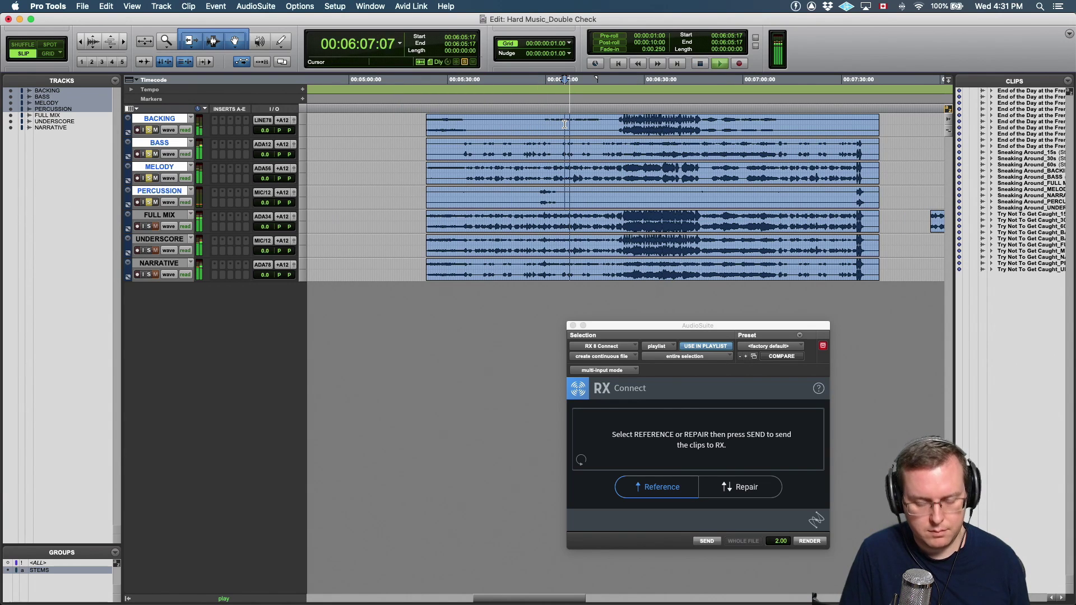
# Step: Switch the solo from the stems to FULL MIX for comparison and audition Sneaking Around from 00:06:30:07
pyautogui.press(';')
pyautogui.hotkey('shift', 's')
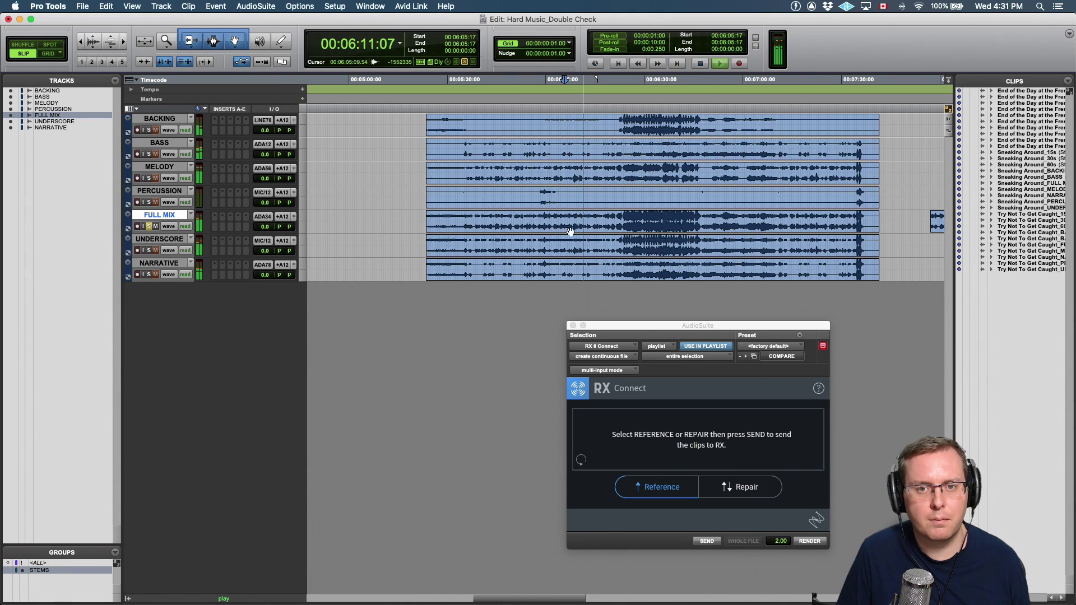
pyautogui.click(645, 217)
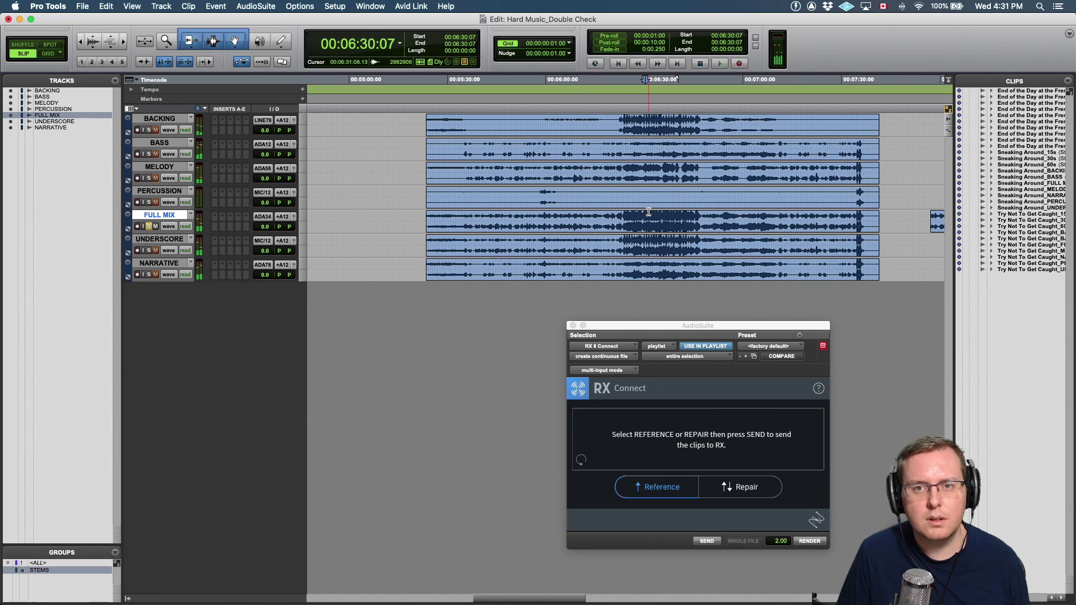
pyautogui.press('space')
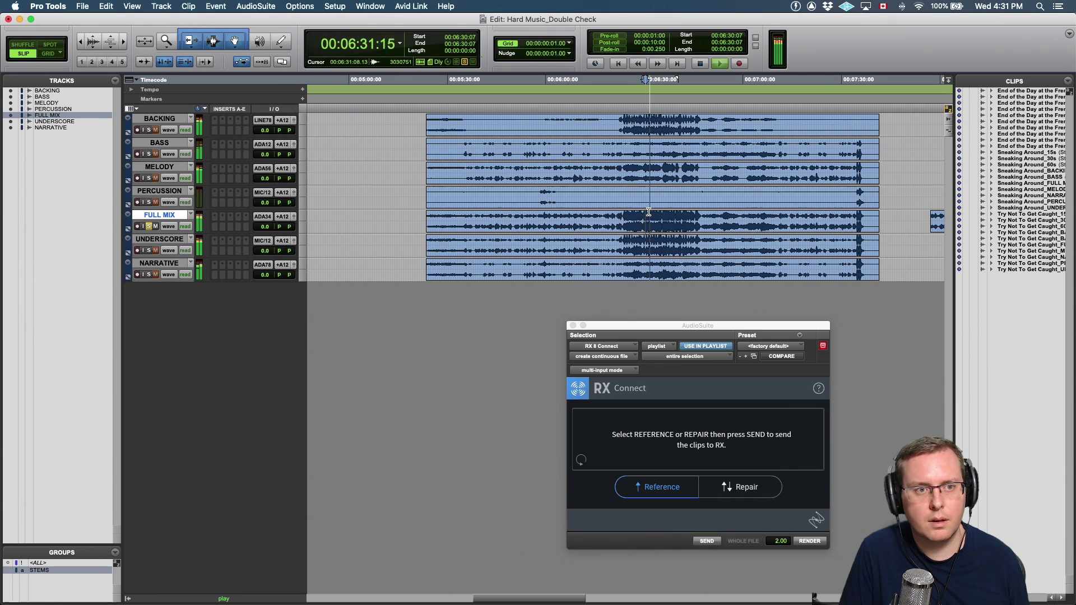
# Step: Switch the solo back to the four stems, continue auditioning Sneaking Around, and stop playback
pyautogui.press('p')
pyautogui.hotkey('shift', 's')
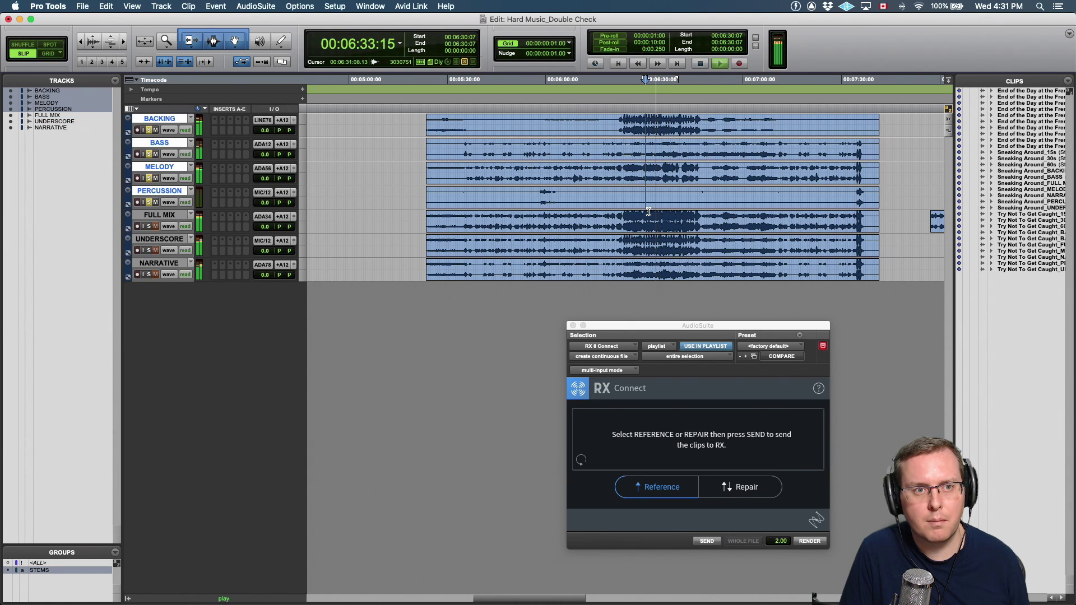
pyautogui.press('r')
pyautogui.press('r')
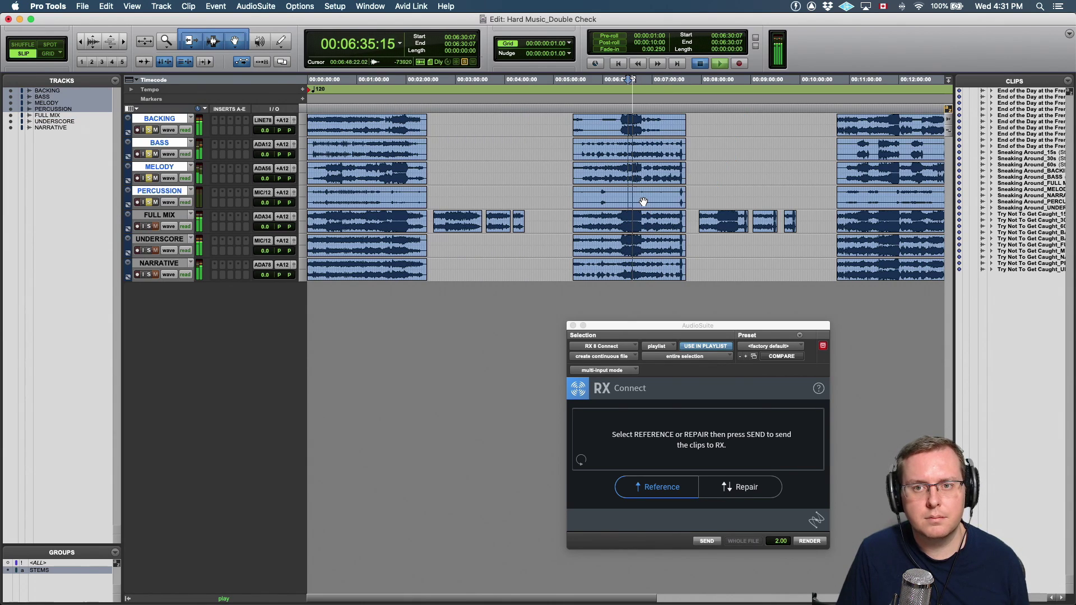
pyautogui.press('space')
# Step: Audition the soloed stems of Try Not To Get Caught from 00:11:27:00
pyautogui.hscroll(5, 608, 138)
pyautogui.click(608, 139)
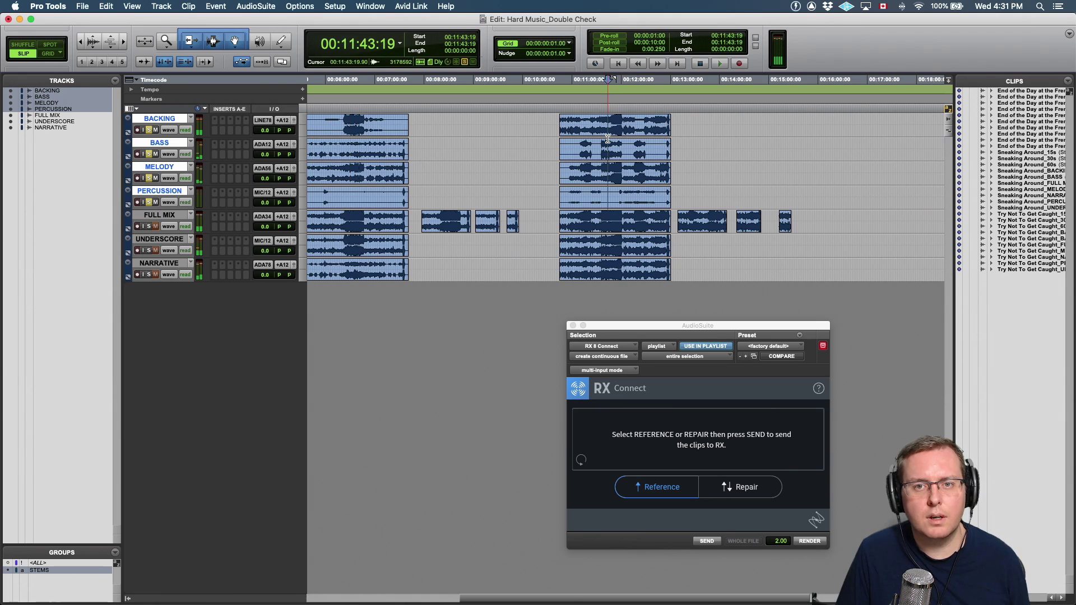
pyautogui.press('t')
pyautogui.press('t')
pyautogui.press('t')
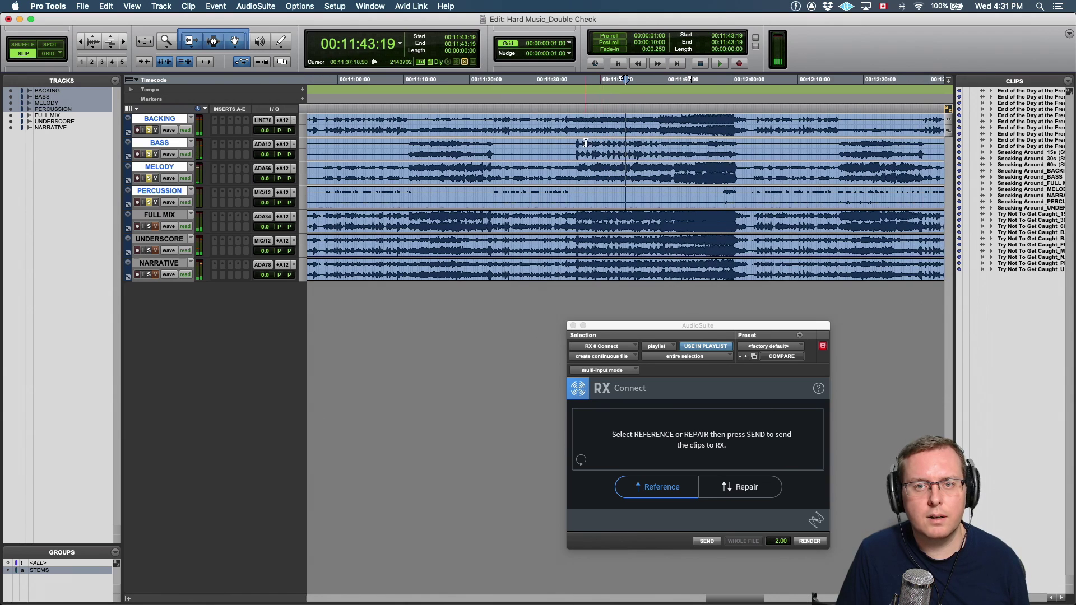
pyautogui.click(516, 148)
pyautogui.press('space')
# Step: Compare Try Not To Get Caught during playback by soloing FULL MIX in place of the stems and switching back, and stop playback
pyautogui.hotkey('shift', 's')
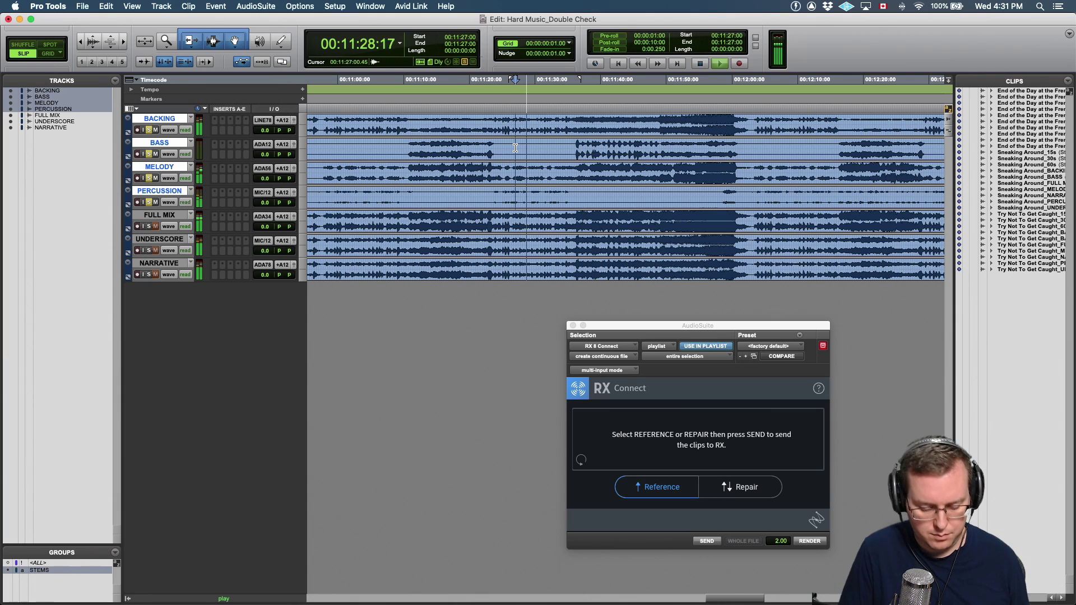
pyautogui.press(';')
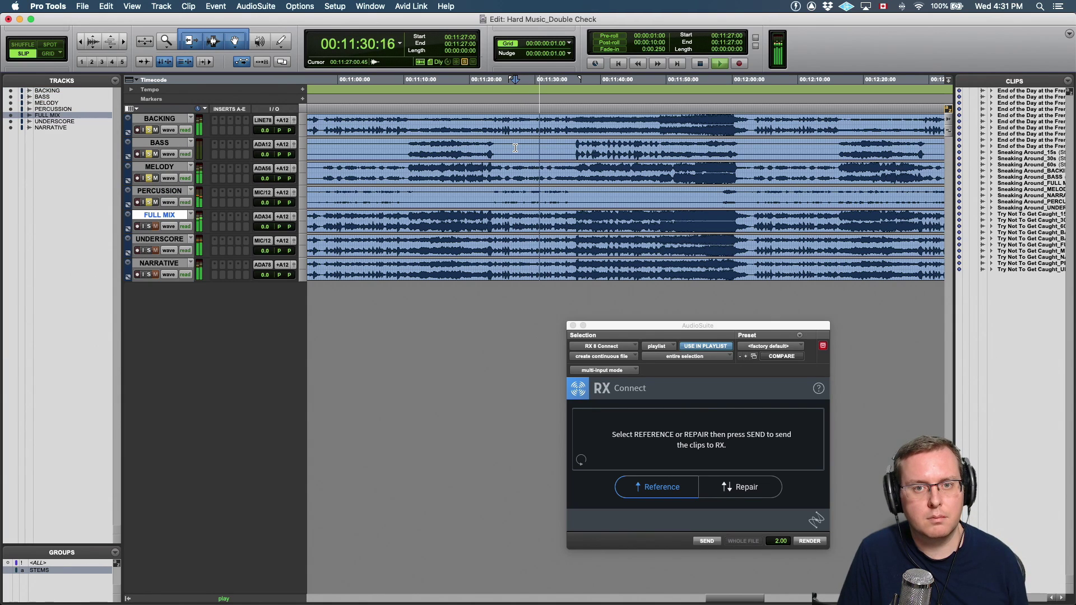
pyautogui.hotkey('shift', 's')
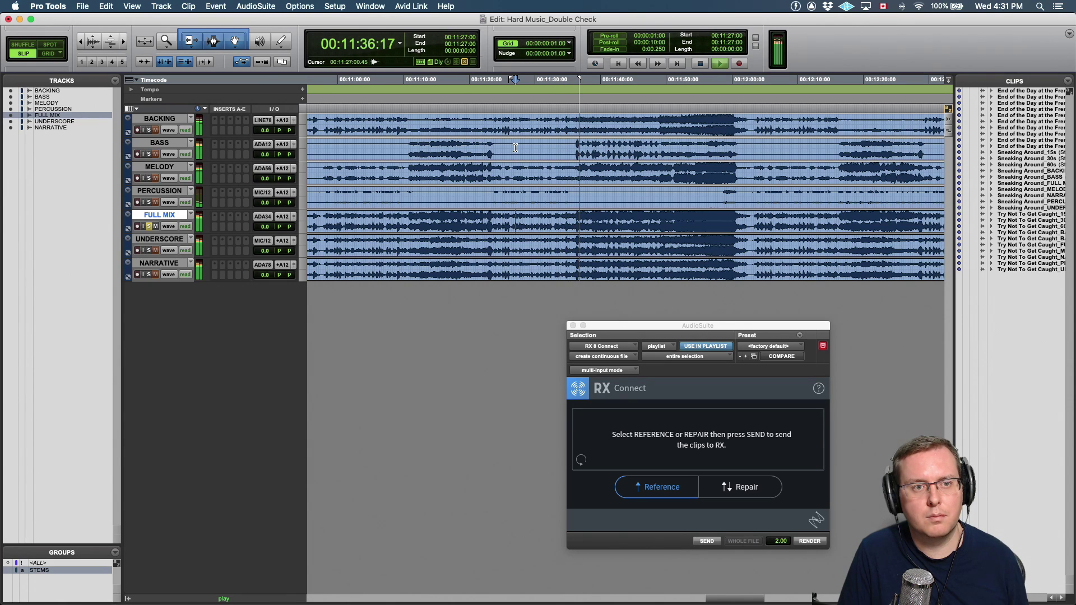
pyautogui.press('p')
pyautogui.hotkey('shift', 's')
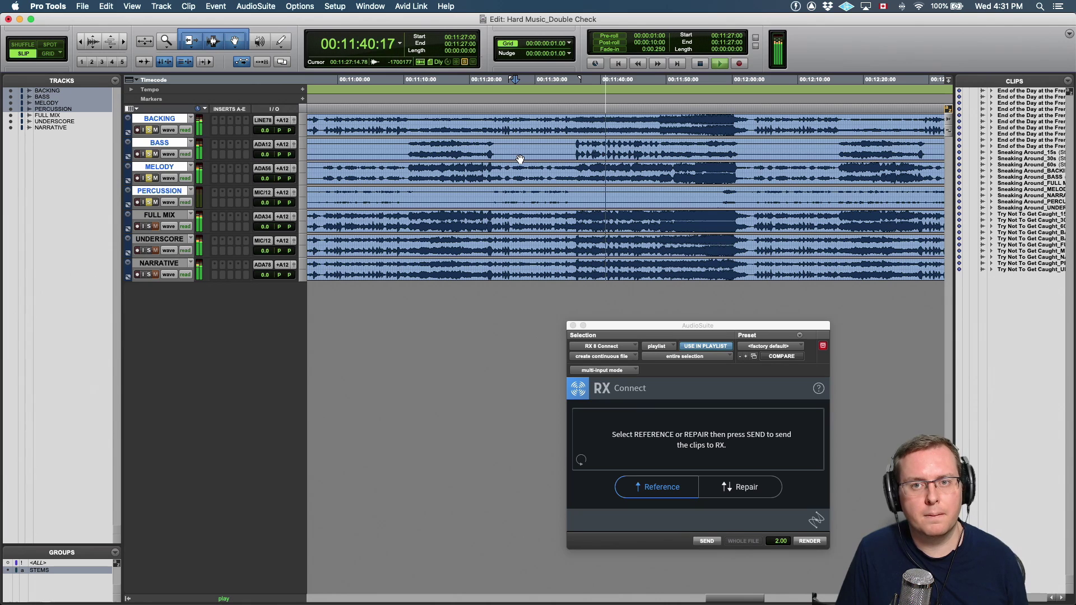
pyautogui.press('space')
# Step: Audition the ending of Try Not To Get Caught from 00:12:54:03, switching the solo to FULL MIX
pyautogui.press('r')
pyautogui.press('r')
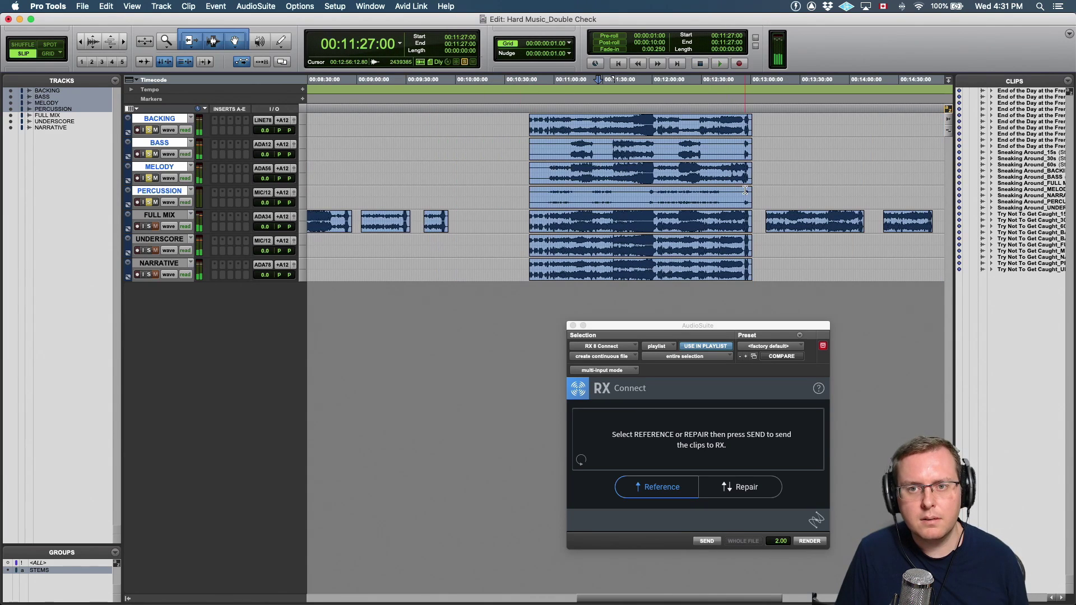
pyautogui.click(742, 191)
pyautogui.press('t')
pyautogui.press('t')
pyautogui.press('space')
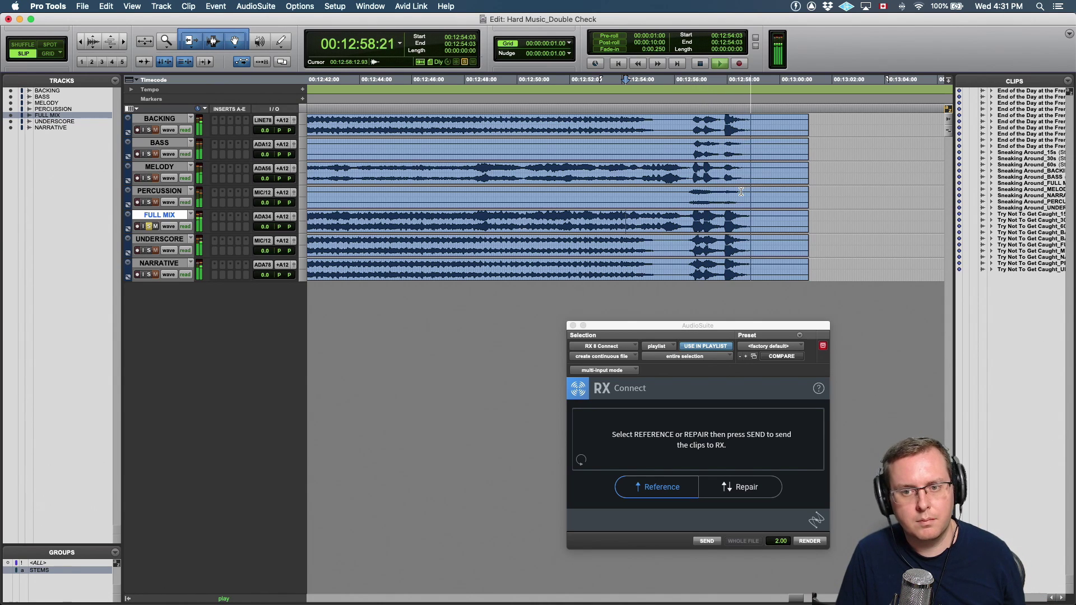
pyautogui.press('space')
# Step: Select the End of the Day full mix clip and send it to RX both as a reference and for repair
pyautogui.press('r')
pyautogui.press('r')
pyautogui.press('r')
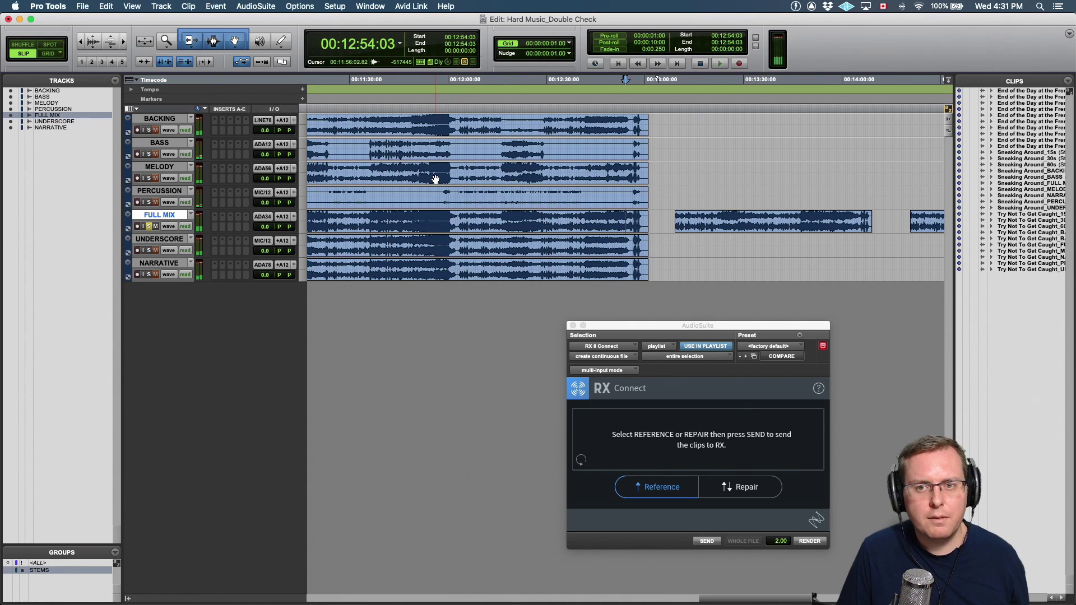
pyautogui.press('r')
pyautogui.press('r')
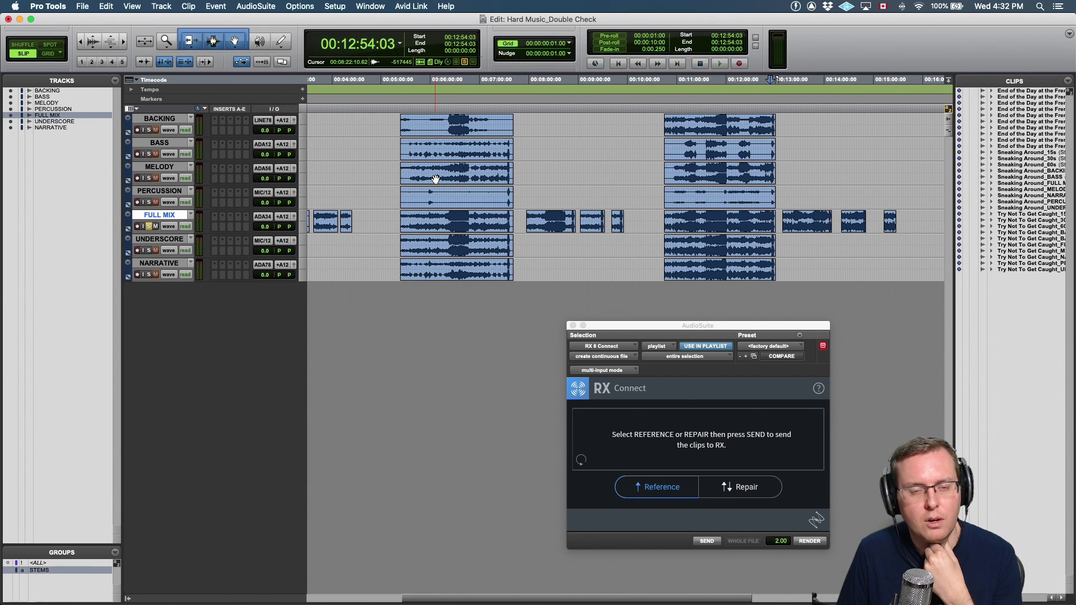
pyautogui.hscroll(-3, 436, 180)
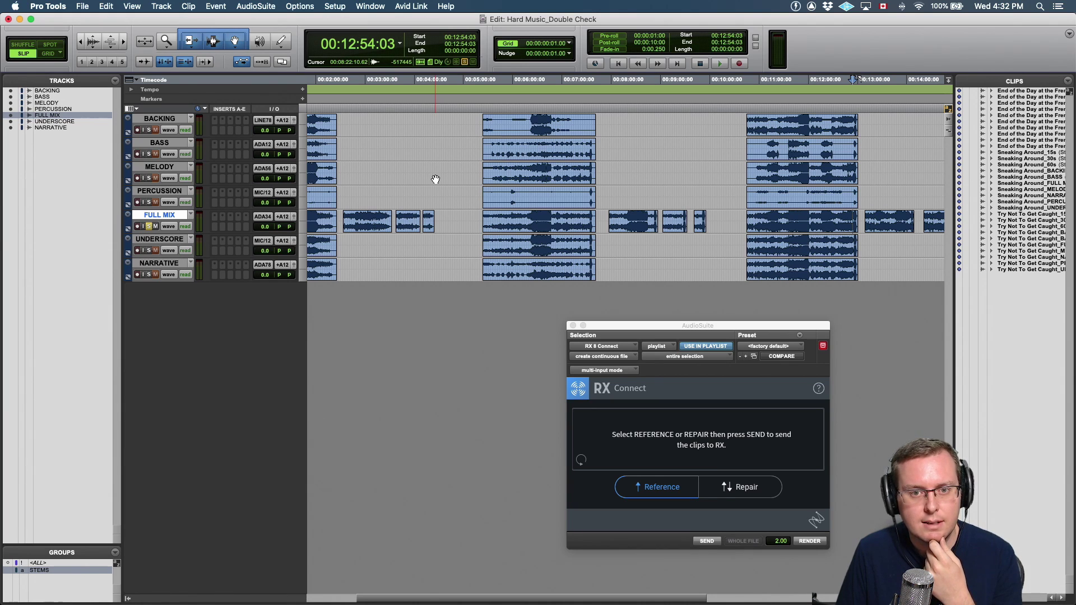
pyautogui.hscroll(-3, 436, 180)
pyautogui.hscroll(-1, 436, 179)
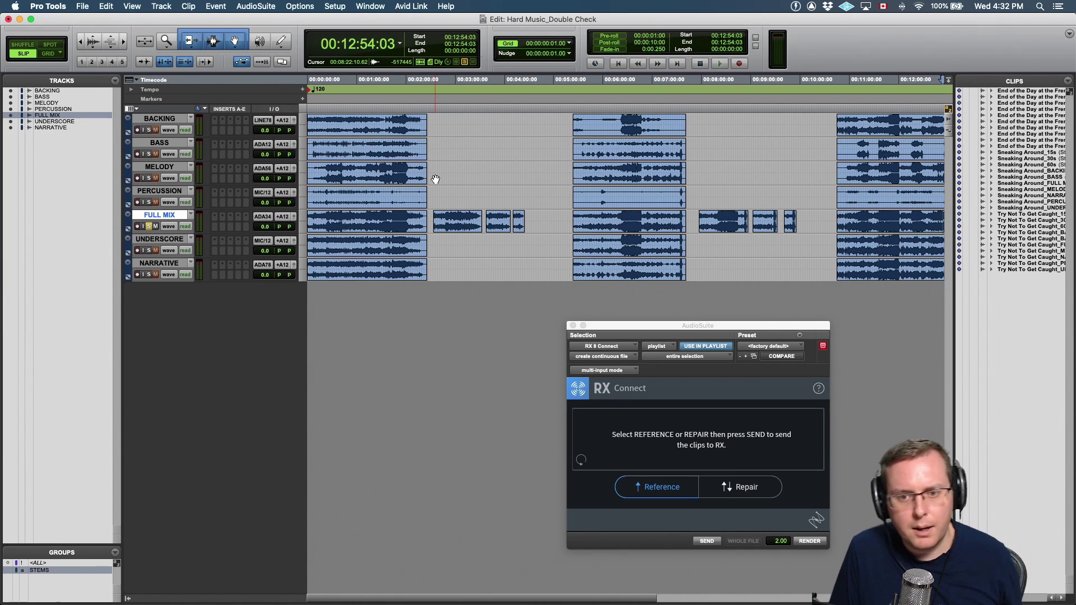
pyautogui.click(369, 228)
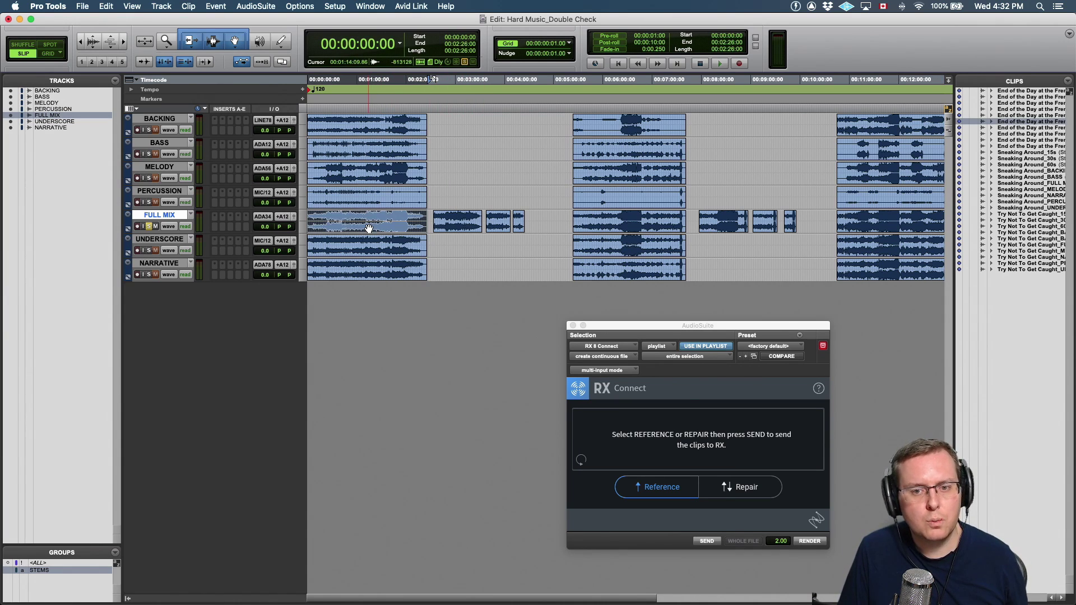
pyautogui.click(707, 541)
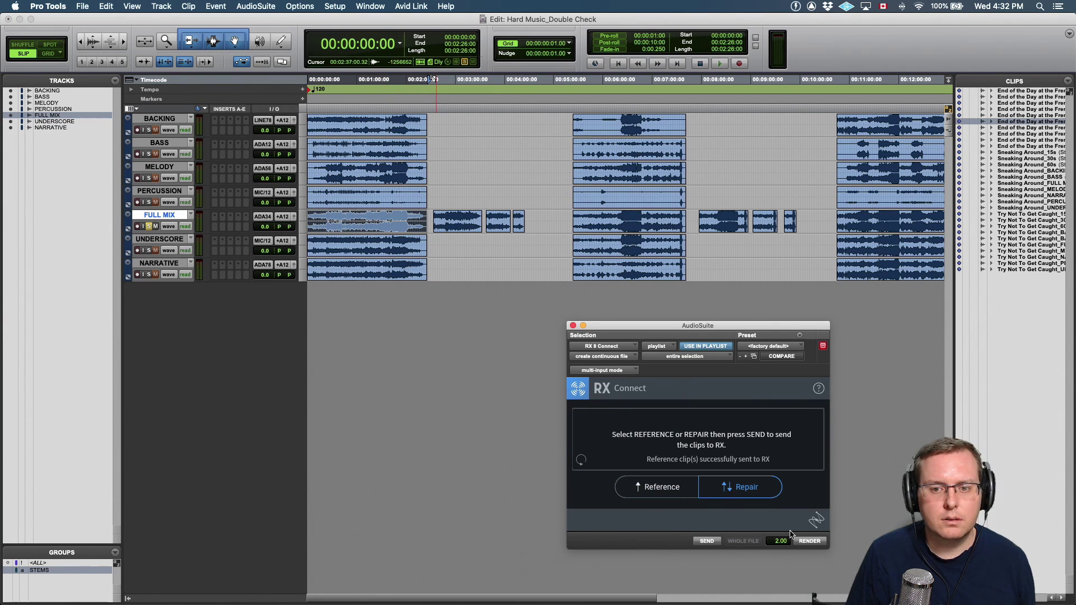
pyautogui.click(705, 541)
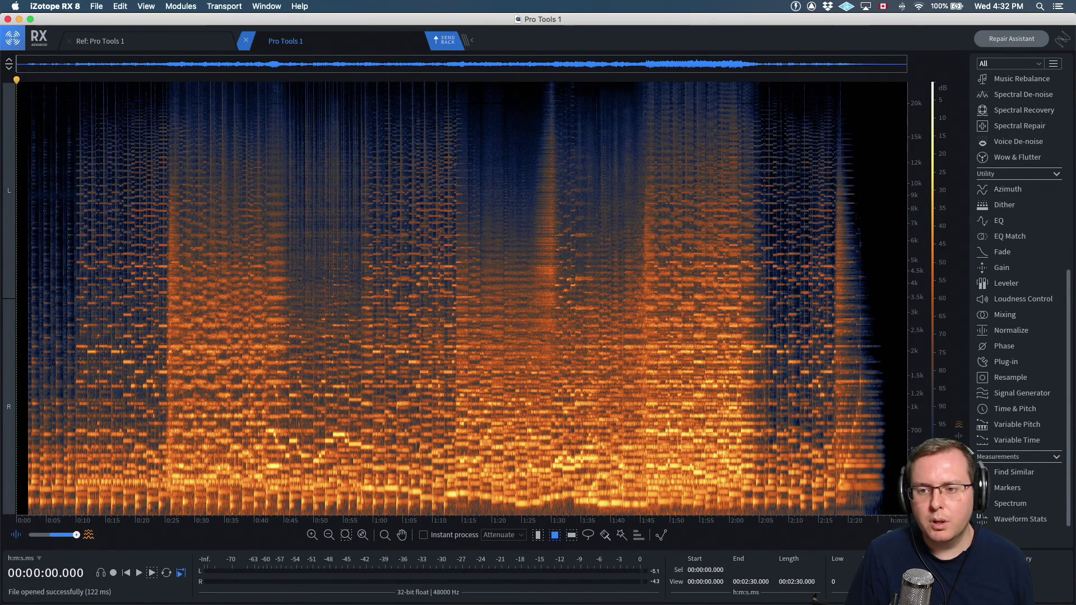
# Step: Examine the End of the Day full mix's peak and loudness levels in Waveform Statistics, and close both files in RX
pyautogui.click(1018, 521)
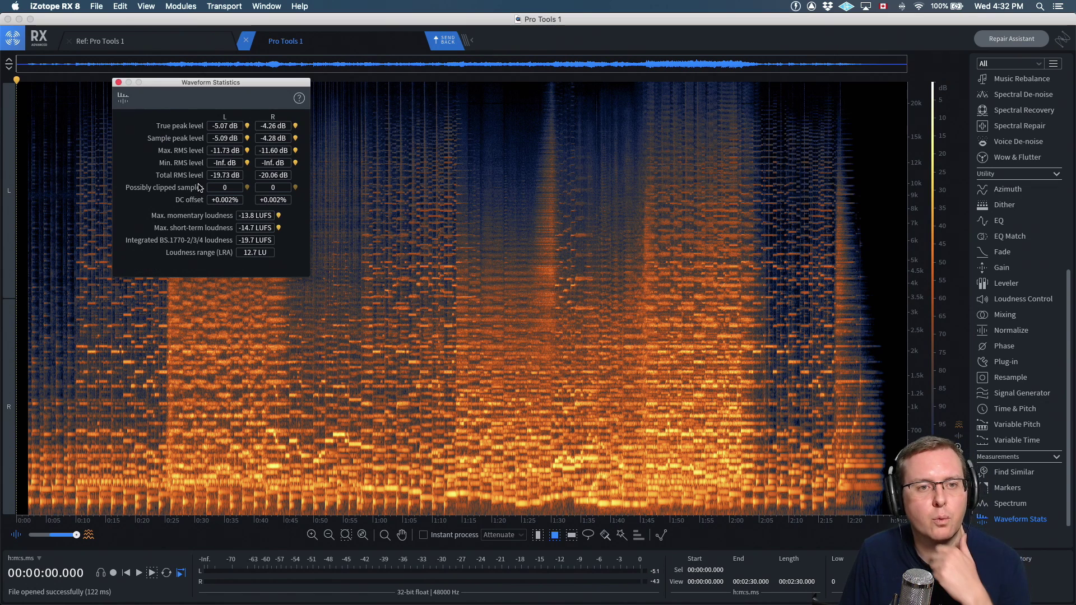
pyautogui.moveTo(202, 187)
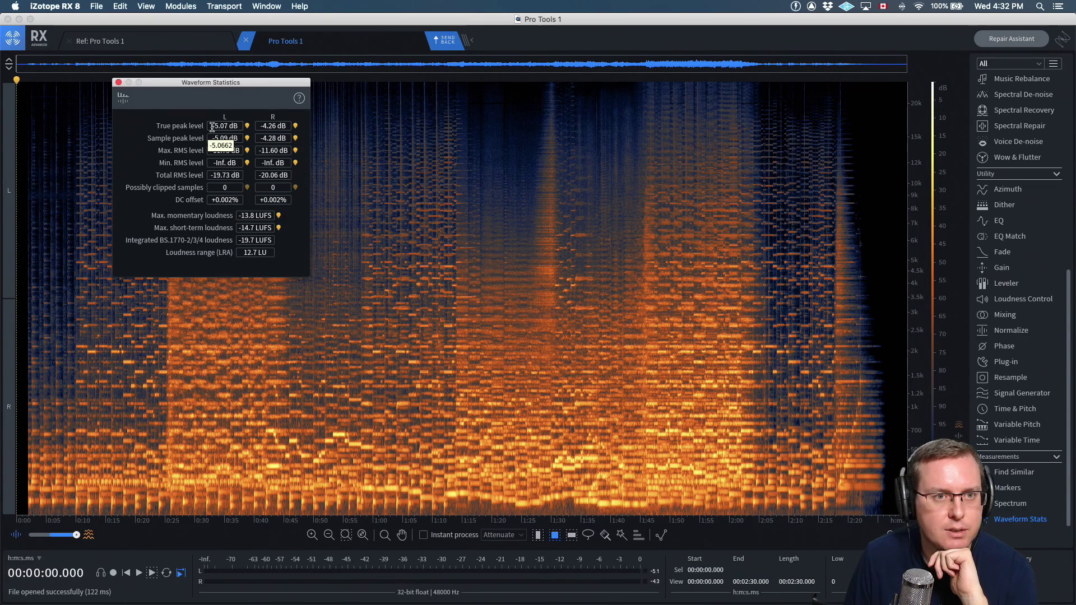
pyautogui.click(69, 41)
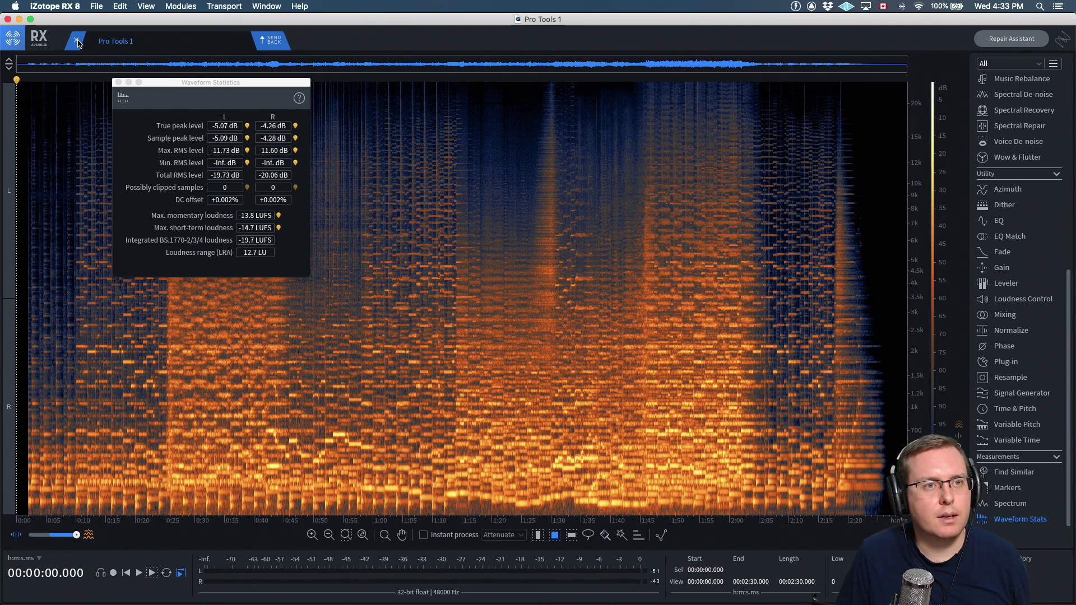
pyautogui.click(80, 44)
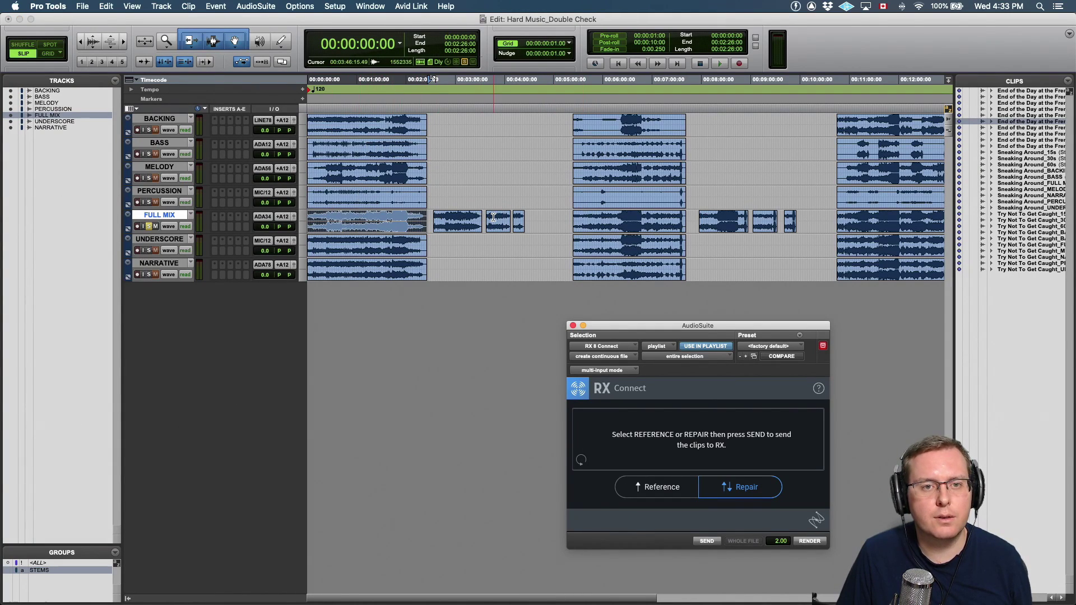
# Step: Send the Sneaking Around full mix to RX for repair, examine its waveform statistics, and close the file
pyautogui.click(621, 226)
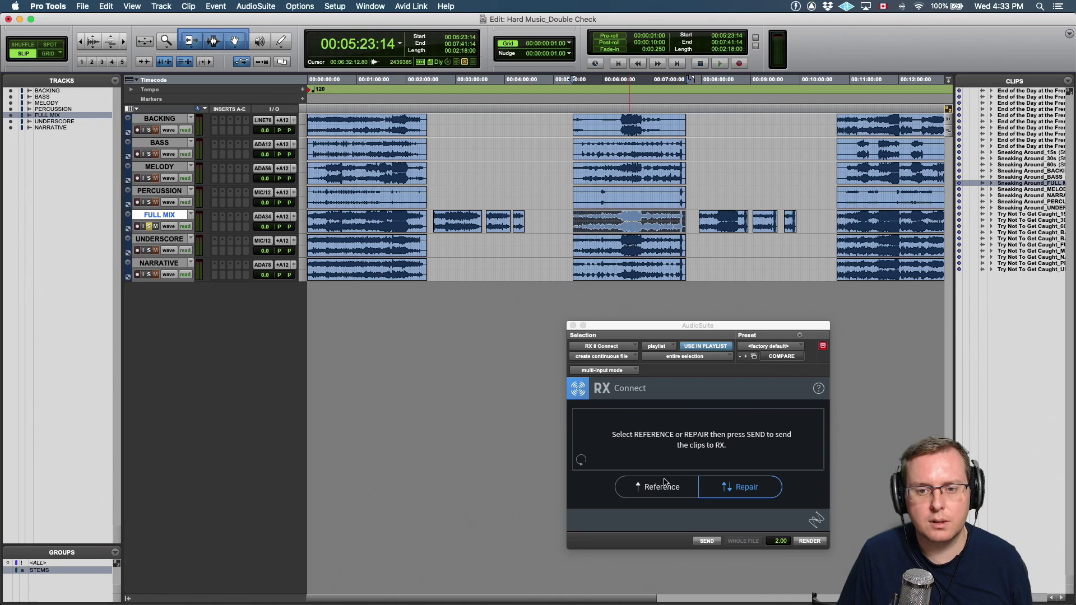
pyautogui.click(706, 541)
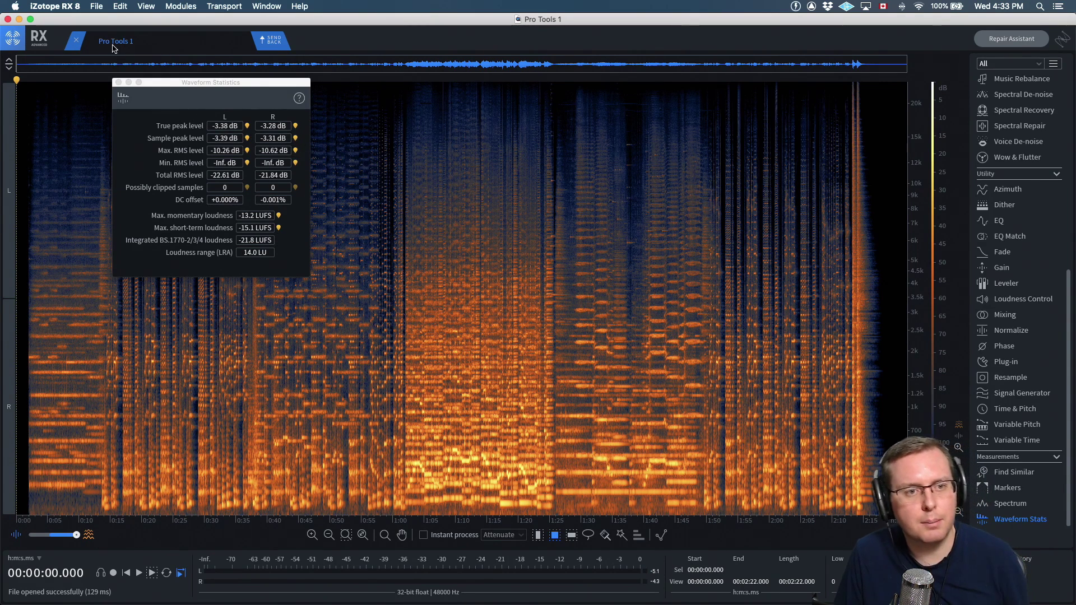
pyautogui.click(77, 35)
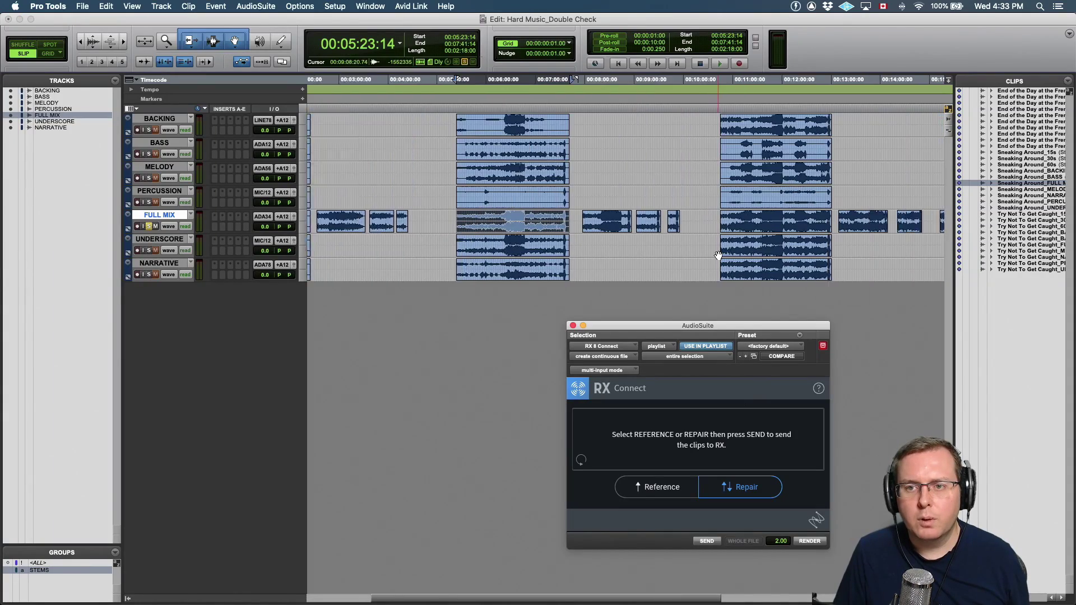
# Step: Send the Try Not To Get Caught full mix to RX, examine its waveform statistics, and close the statistics and the file
pyautogui.hscroll(5, 718, 255)
pyautogui.click(673, 221)
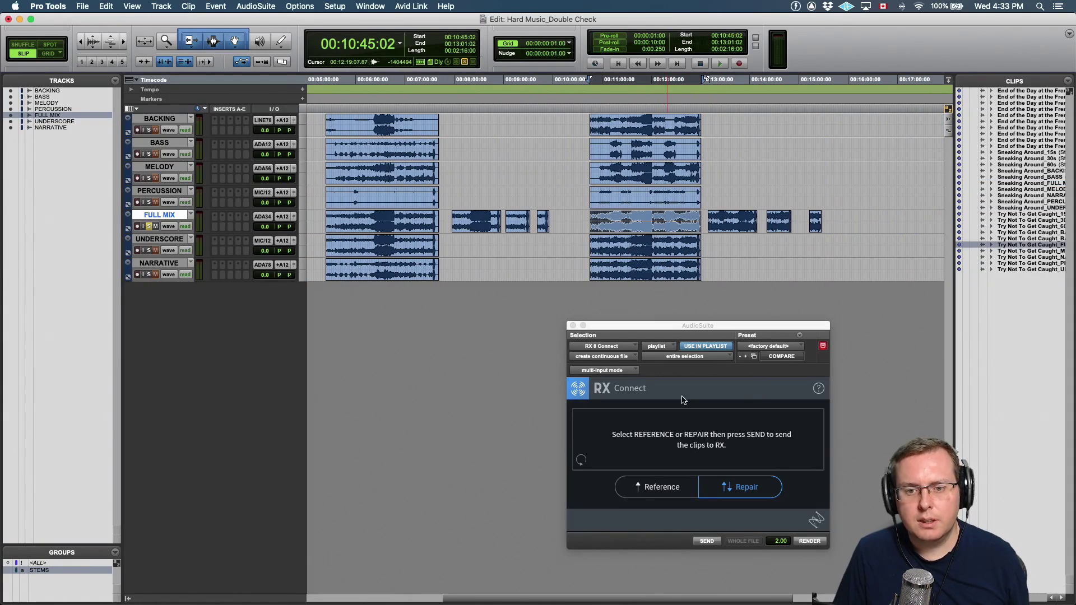
pyautogui.click(707, 541)
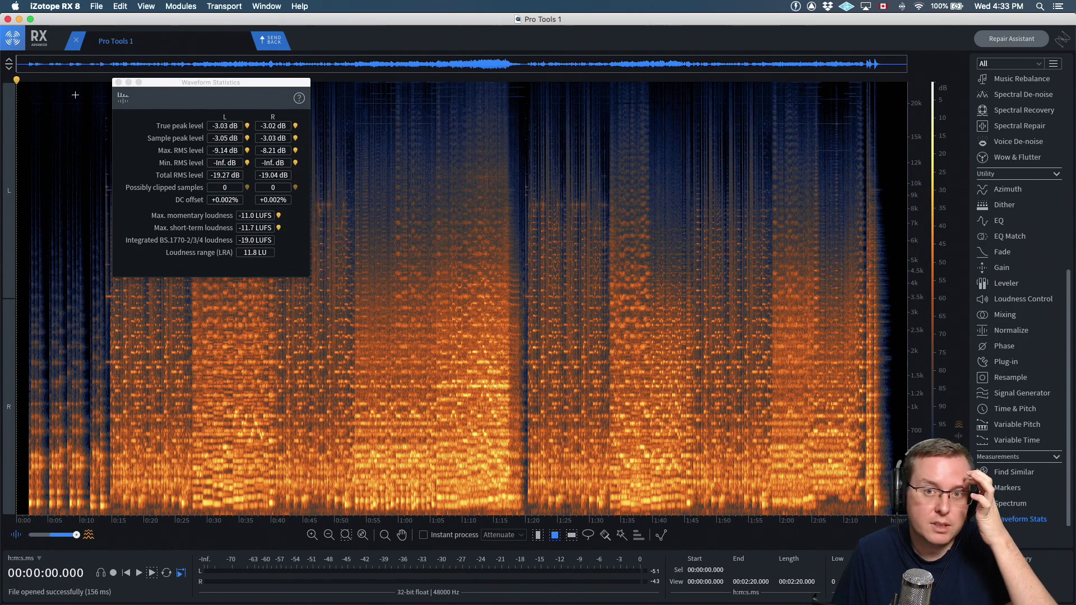
pyautogui.click(118, 82)
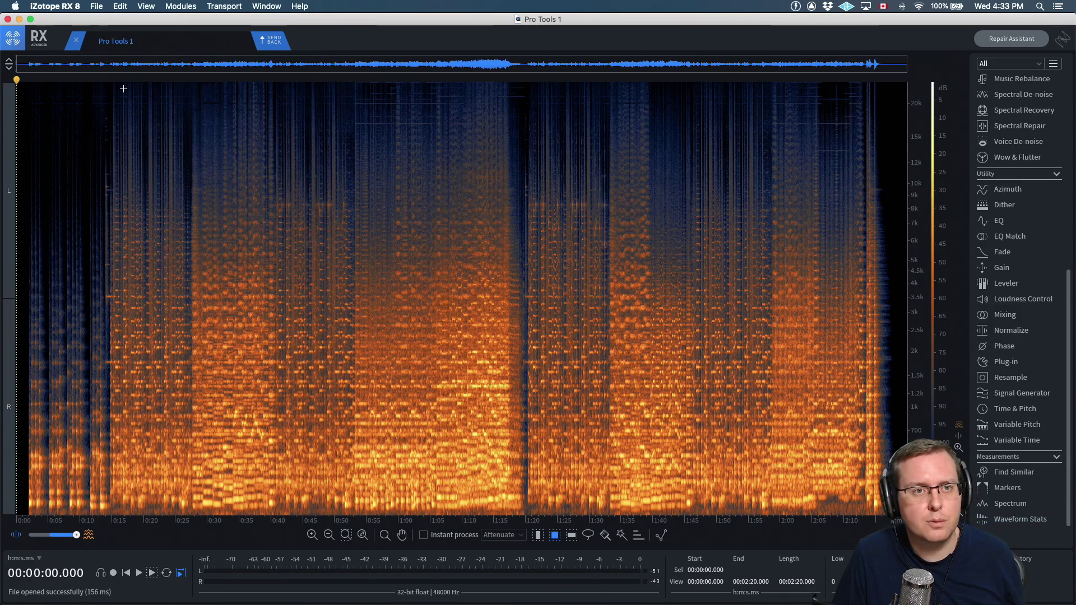
pyautogui.click(76, 41)
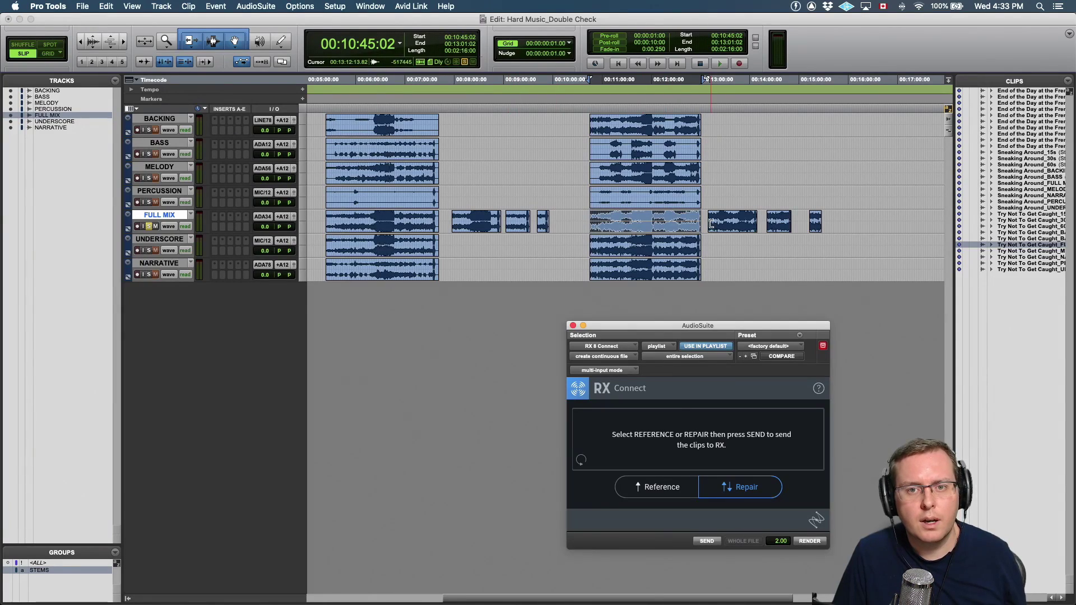
# Step: Set the FULL MIX track height to jumbo and close the AudioSuite RX Connect window
pyautogui.click(643, 219)
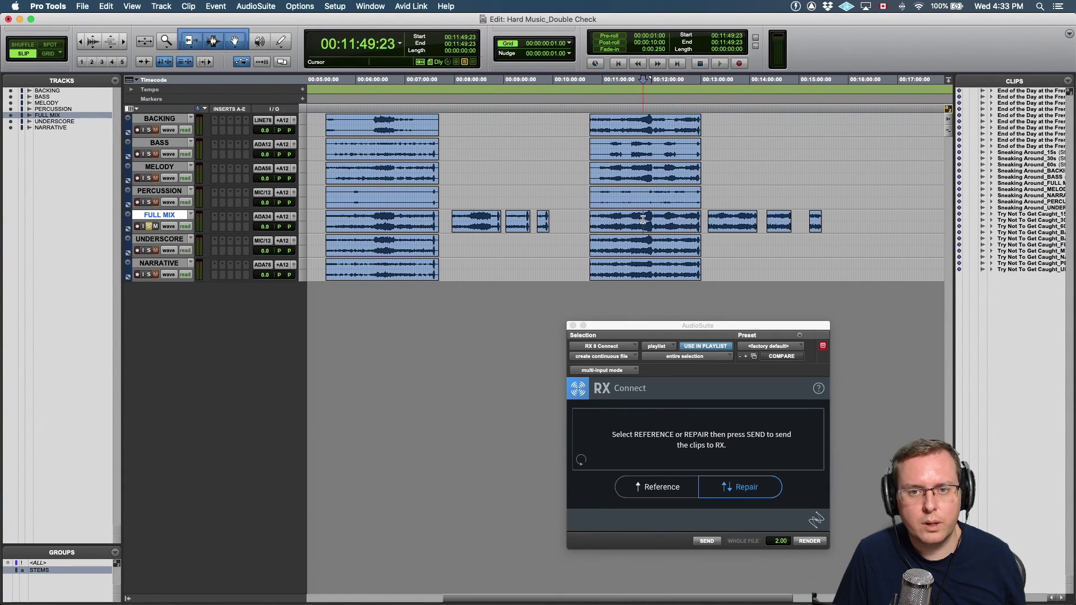
pyautogui.click(305, 226)
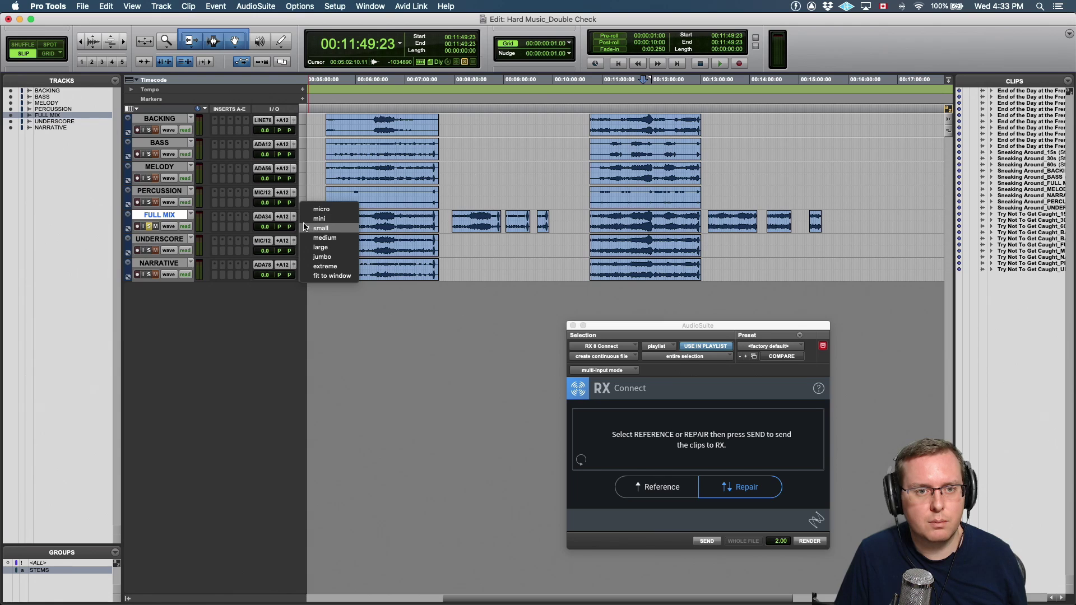
pyautogui.click(317, 257)
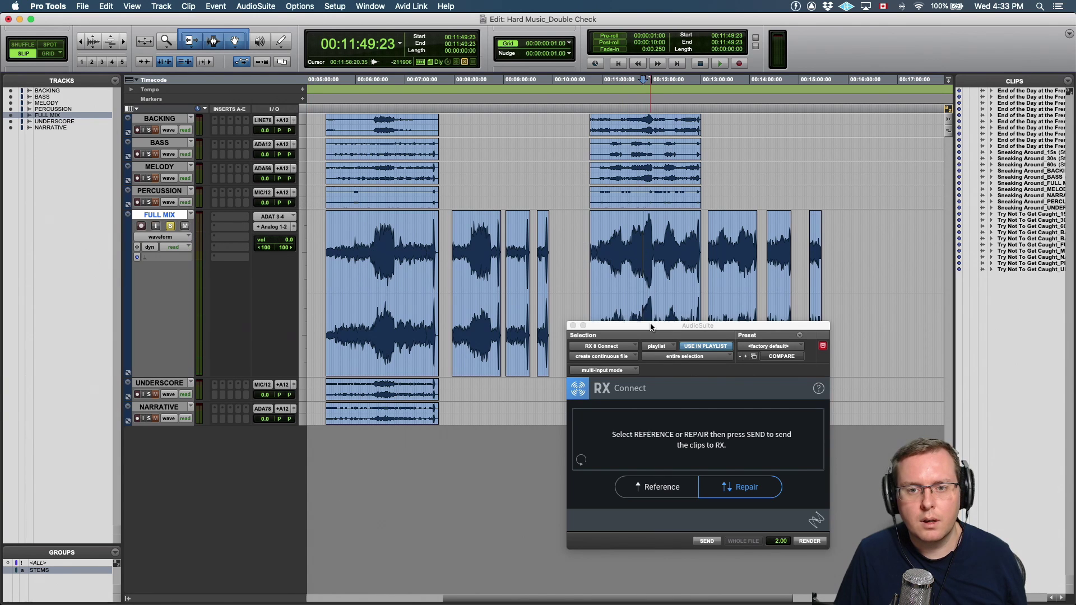
pyautogui.click(573, 325)
# Step: Examine the enlarged Try Not To Get Caught full mix waveform for peaks and dynamics, from around 00:11:43:19 through its ending
pyautogui.click(637, 279)
pyautogui.press('super+bracketright')
pyautogui.press('super+bracketright')
pyautogui.press('super+bracketright')
pyautogui.press('super+bracketright')
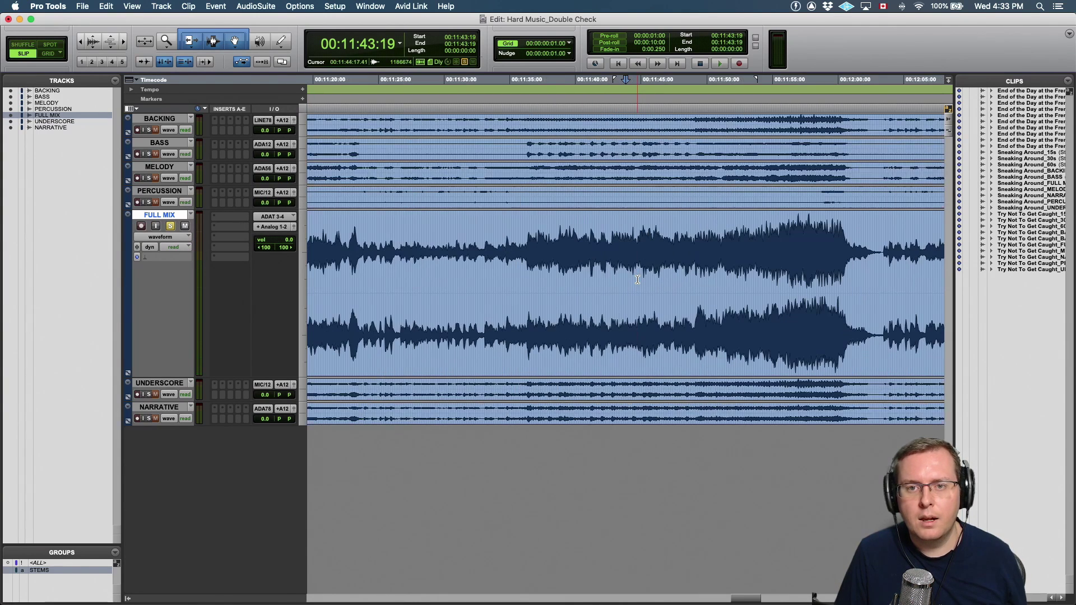
pyautogui.hscroll(10, 637, 280)
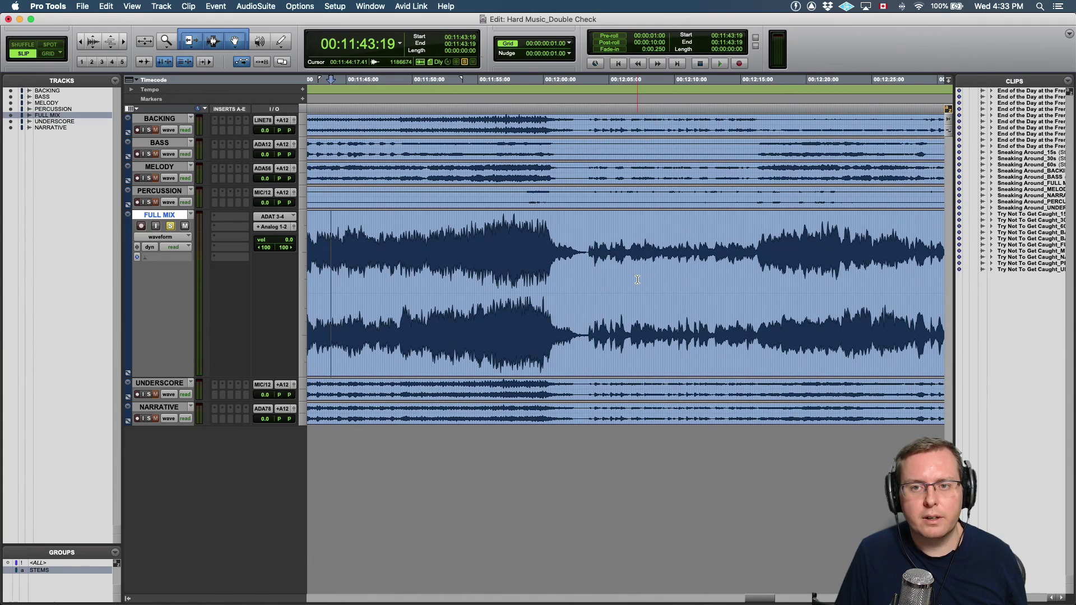
pyautogui.press('super+bracketleft')
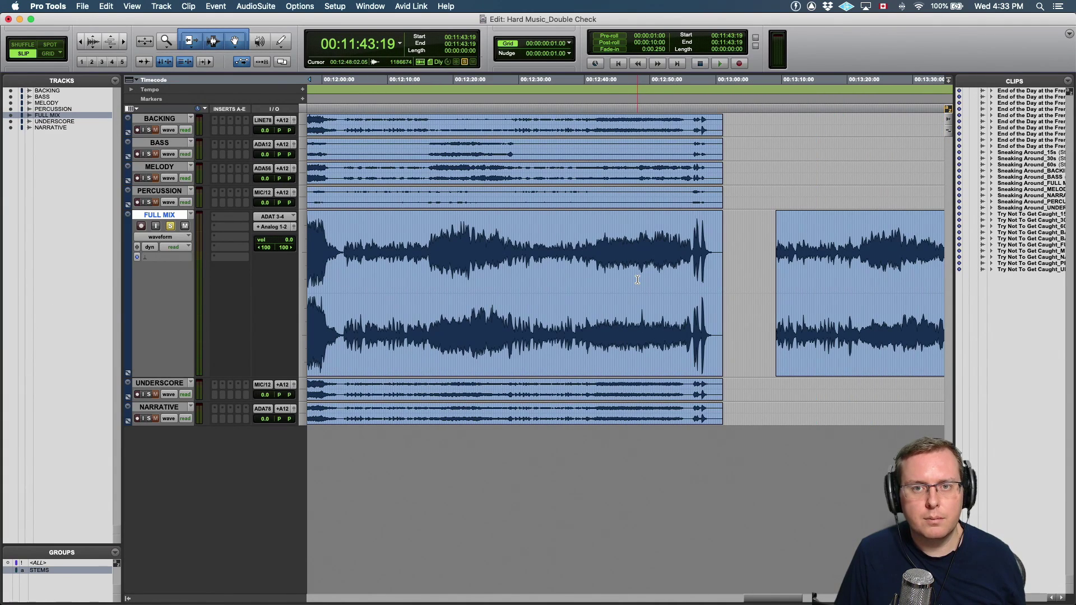
pyautogui.hscroll(-15, 638, 279)
pyautogui.press('super+bracketleft')
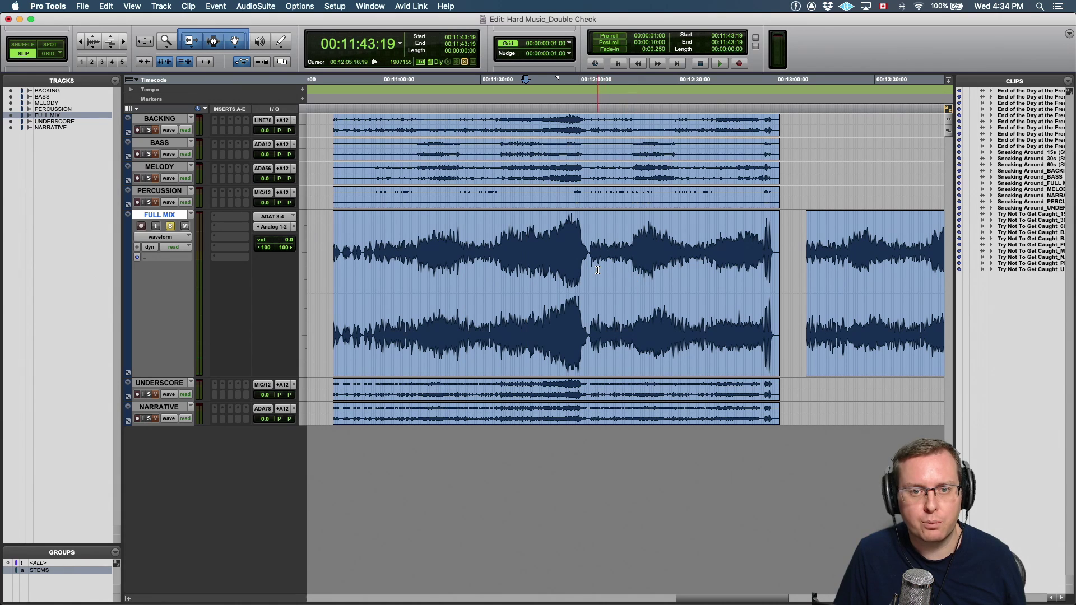
# Step: Examine the enlarged Sneaking Around full mix waveform and the full mix before it for peaks and dynamics
pyautogui.hscroll(-20, 598, 270)
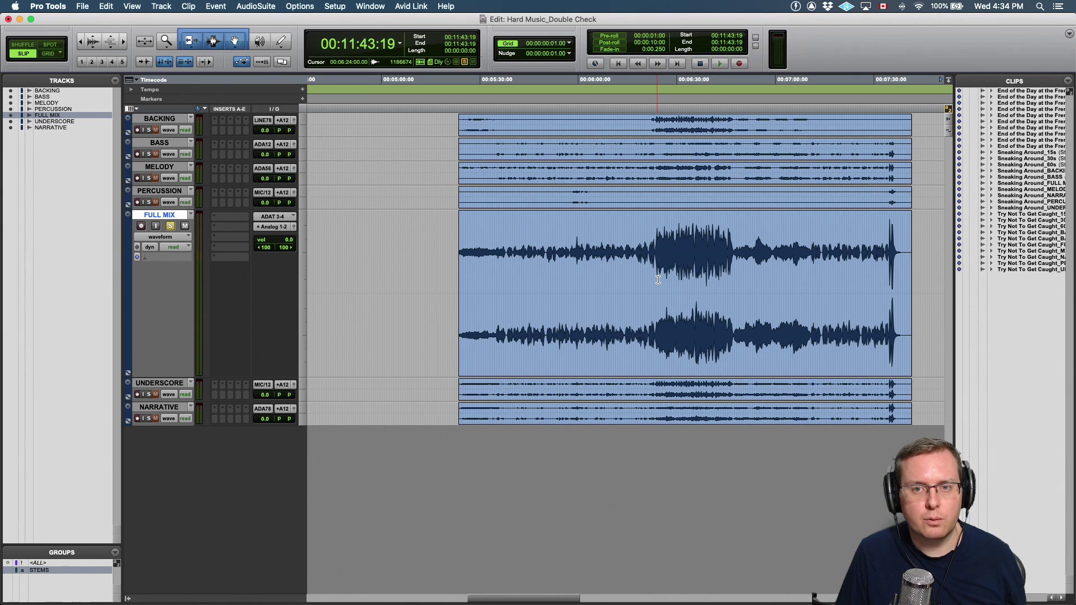
pyautogui.hscroll(-10, 658, 279)
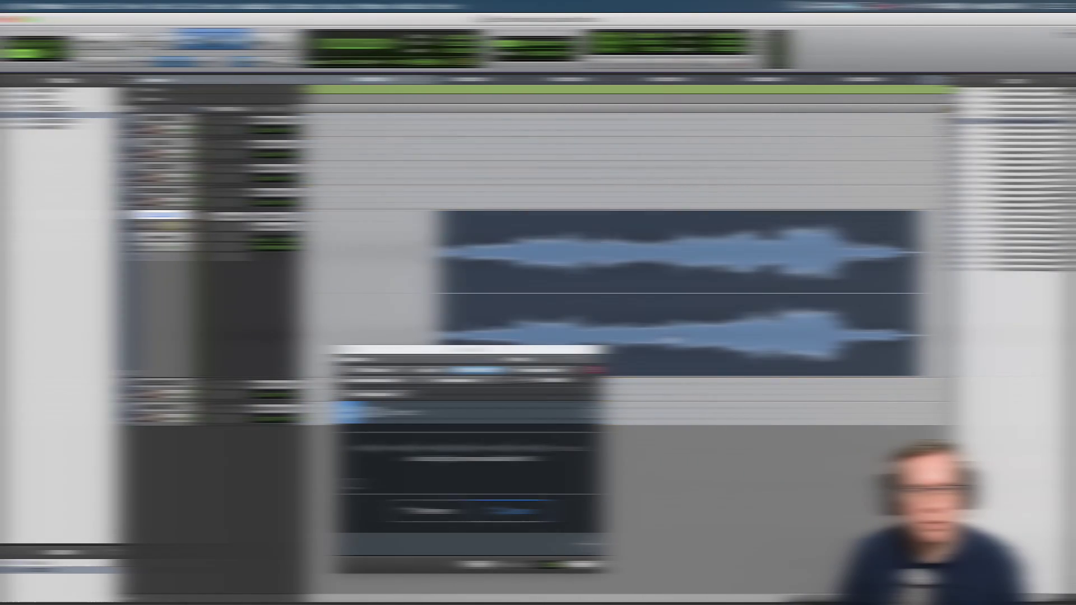
# Step: Close the AudioSuite RX Connect window and remove the Ozone 8 insert from the FULL MIX track
pyautogui.press('super+bracketleft')
pyautogui.press('super+bracketleft')
pyautogui.press('super+bracketleft')
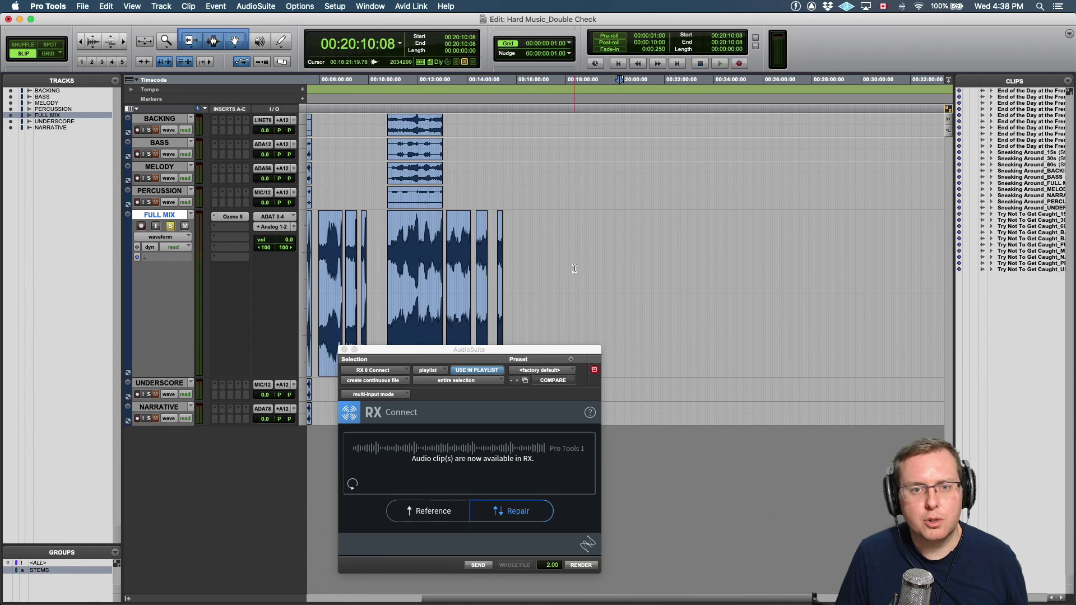
pyautogui.click(344, 351)
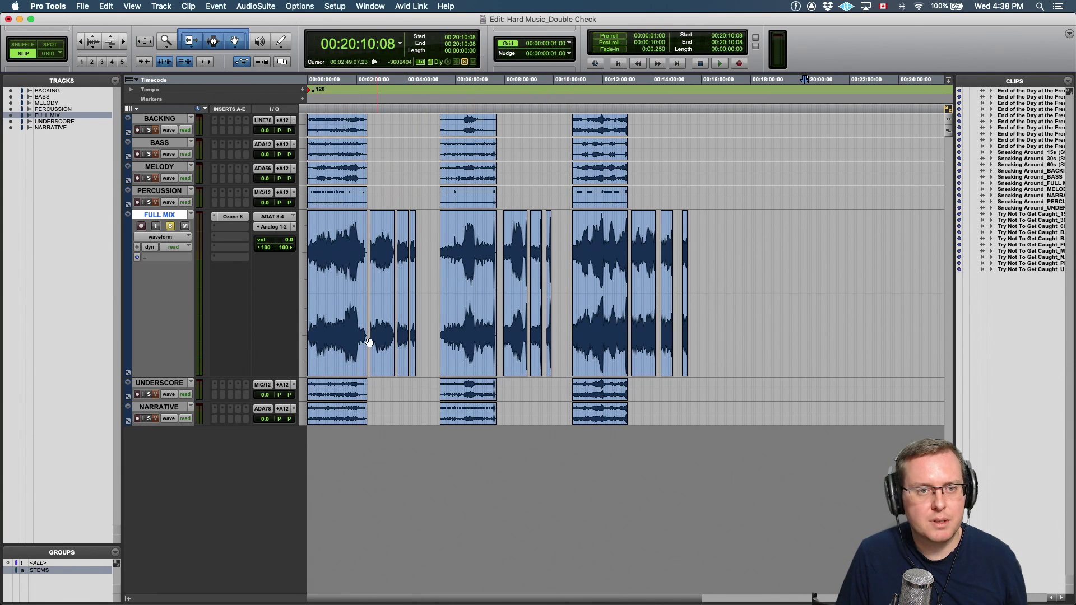
pyautogui.click(216, 219)
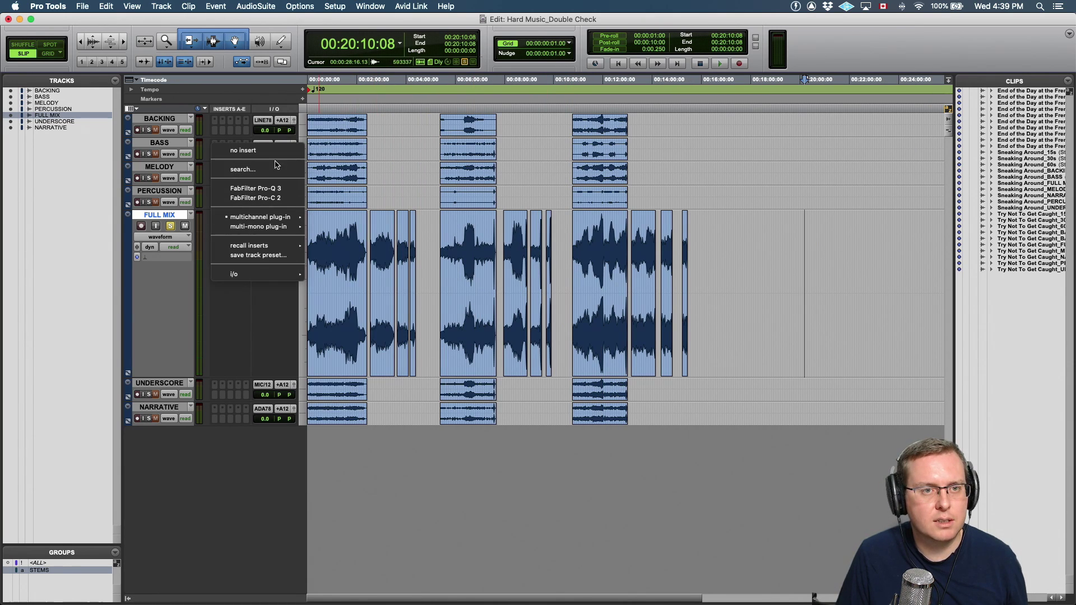
pyautogui.click(327, 198)
# Step: Display the clip names and clip gain info on the clips in the Edit window
pyautogui.click(327, 218)
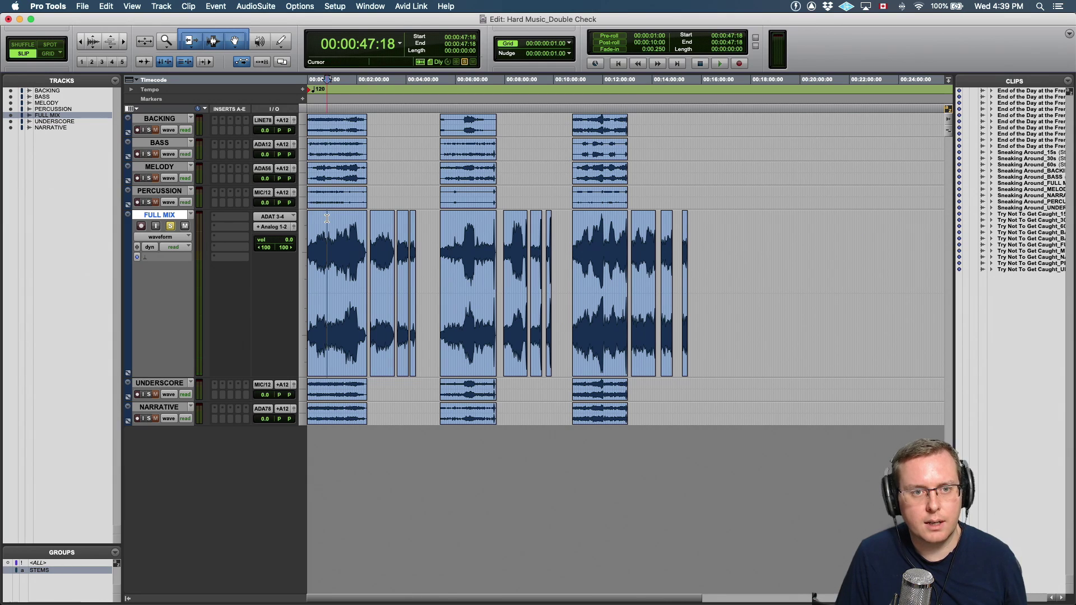
pyautogui.press('super+bracketright')
pyautogui.press('super+bracketright')
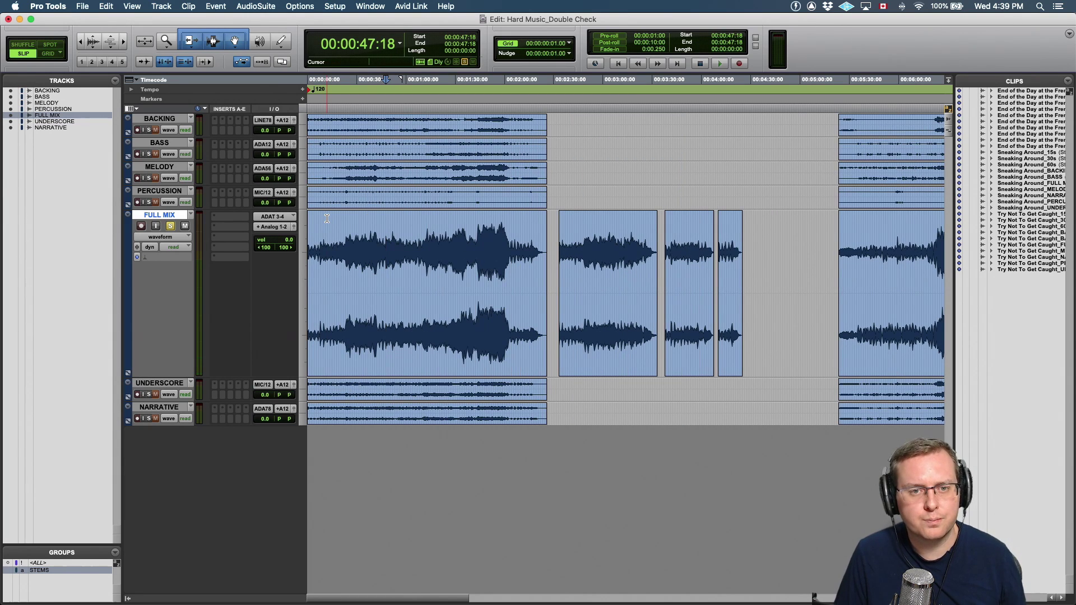
pyautogui.click(161, 6)
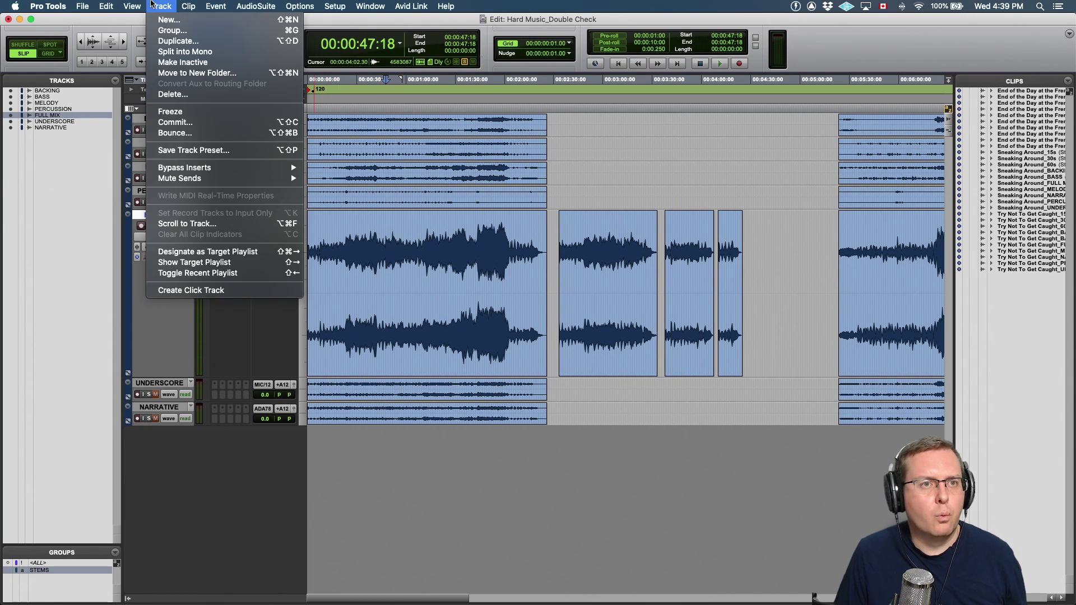
pyautogui.moveTo(135, 5)
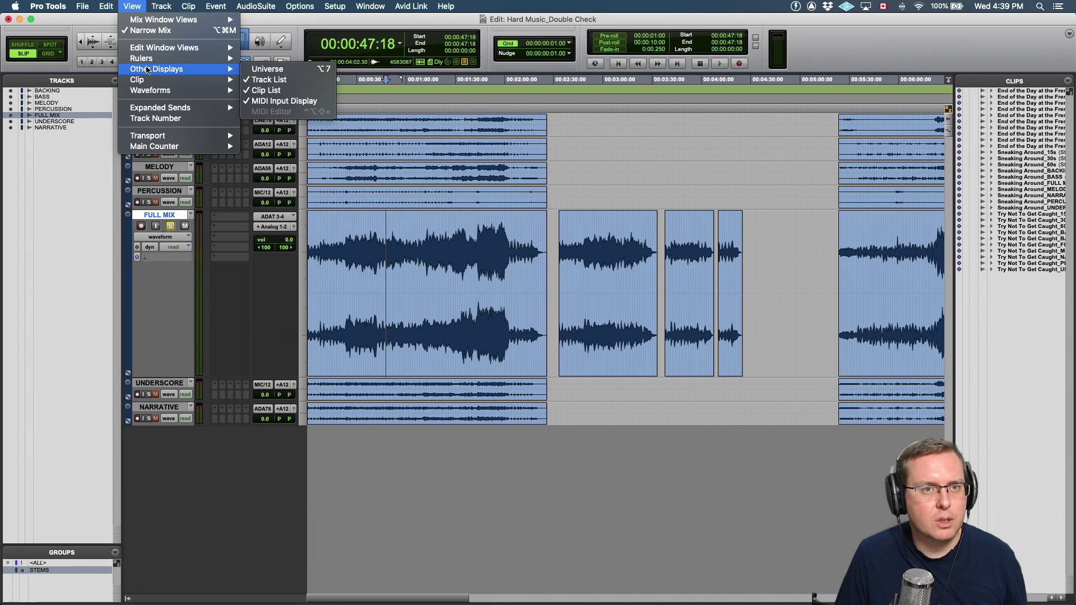
pyautogui.moveTo(168, 80)
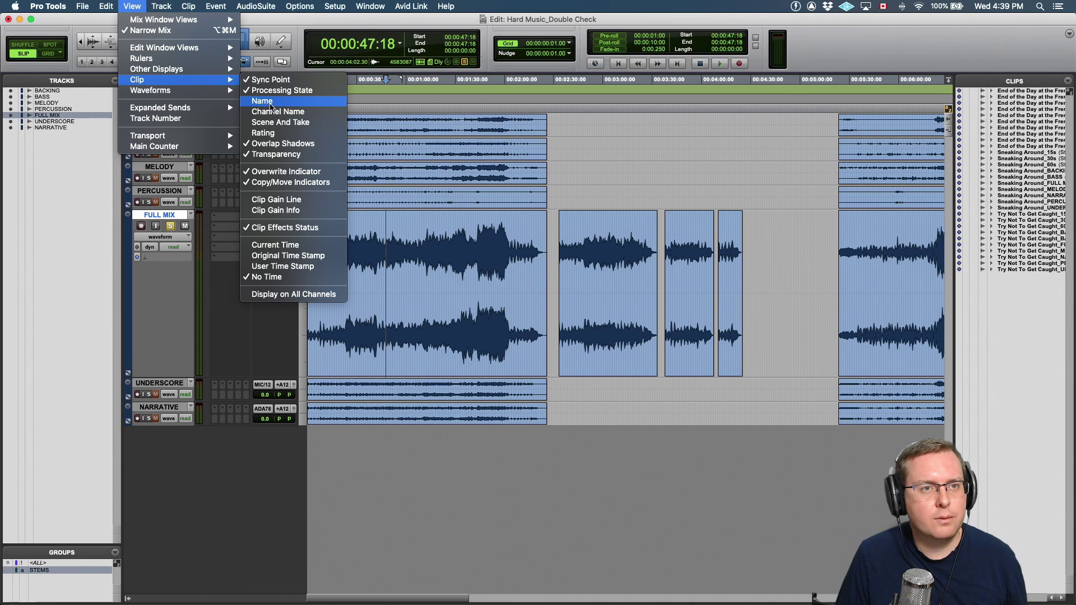
pyautogui.click(261, 100)
pyautogui.click(133, 6)
pyautogui.moveTo(169, 79)
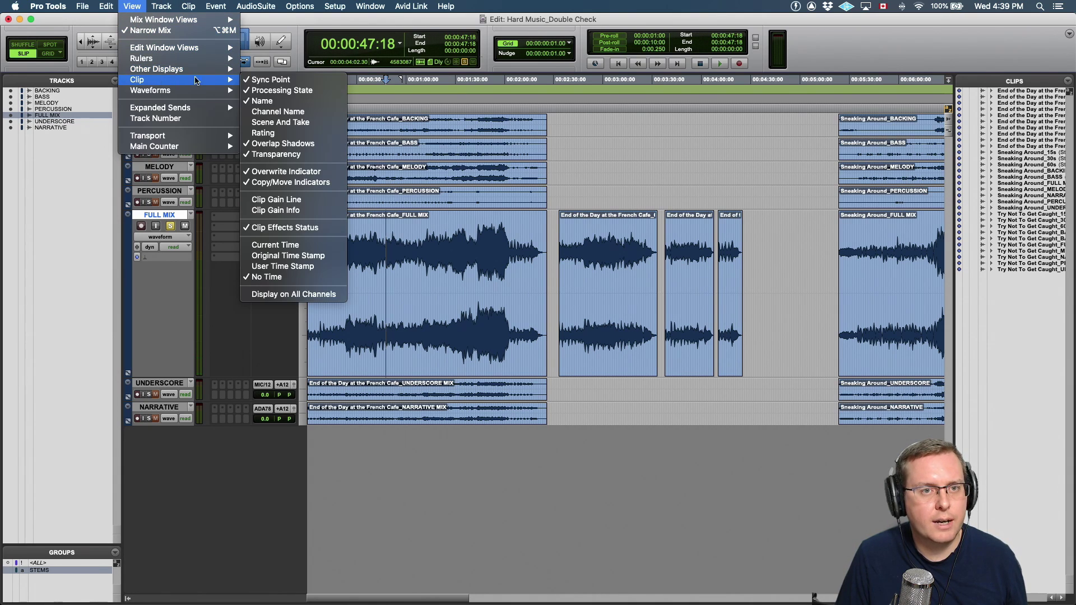
pyautogui.click(306, 211)
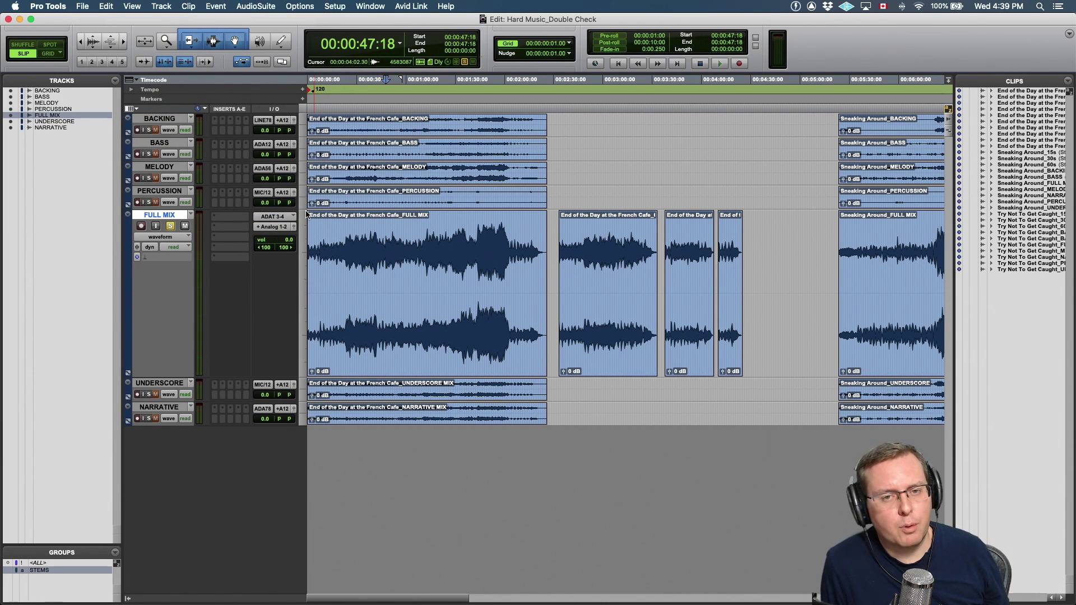